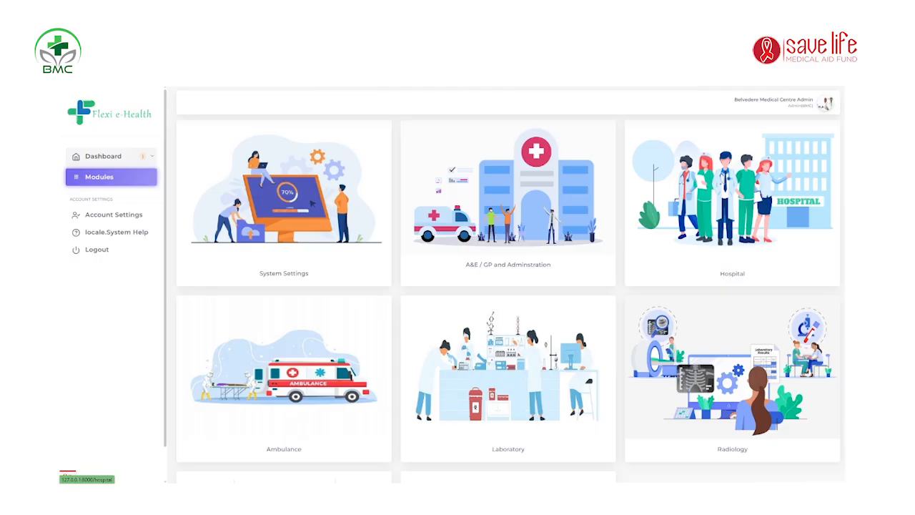
Step: Open the Hospital module card and go to its Reception area
left_click(494, 230)
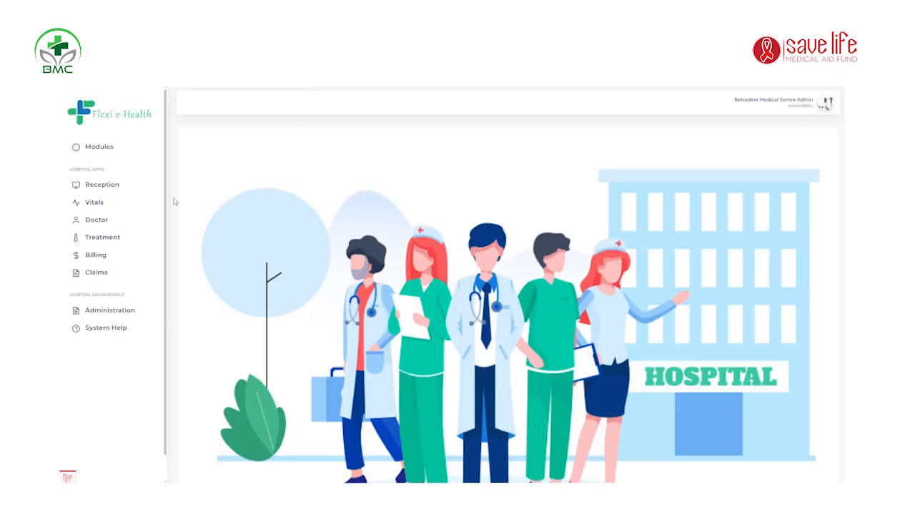
left_click(116, 190)
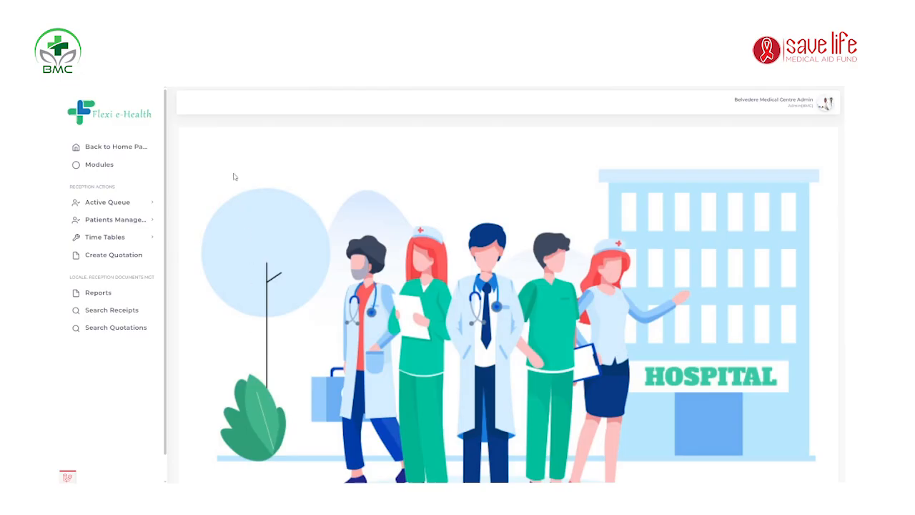
Step: Expand Patients Management in the Reception sidebar and open Existing Patients
left_click(111, 205)
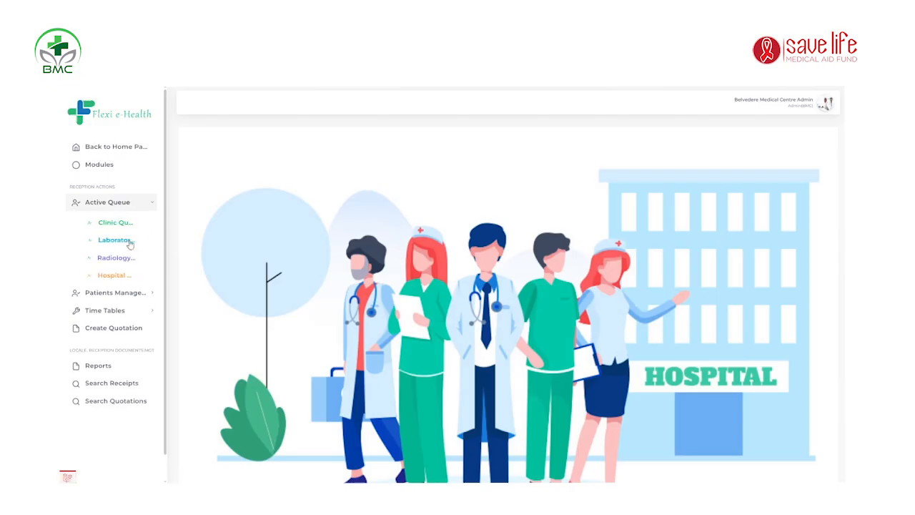
left_click(131, 206)
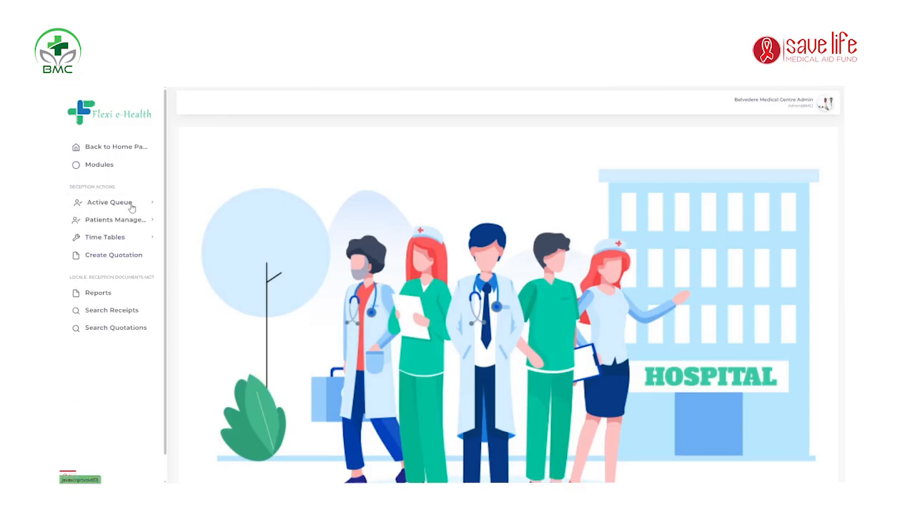
left_click(129, 219)
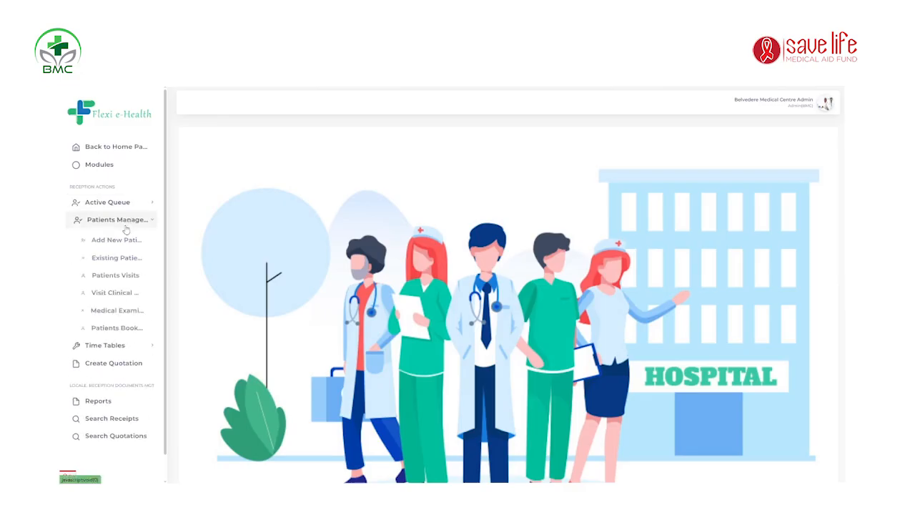
left_click(121, 225)
left_click(121, 226)
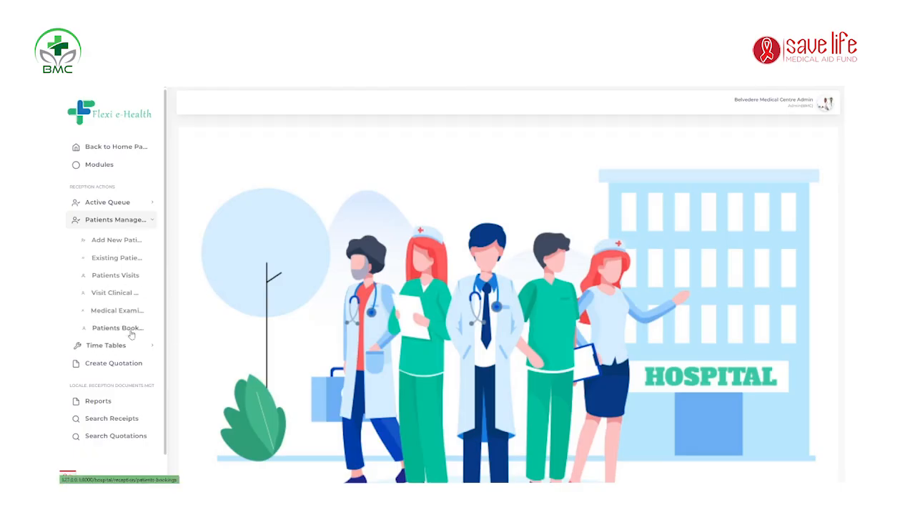
left_click(123, 220)
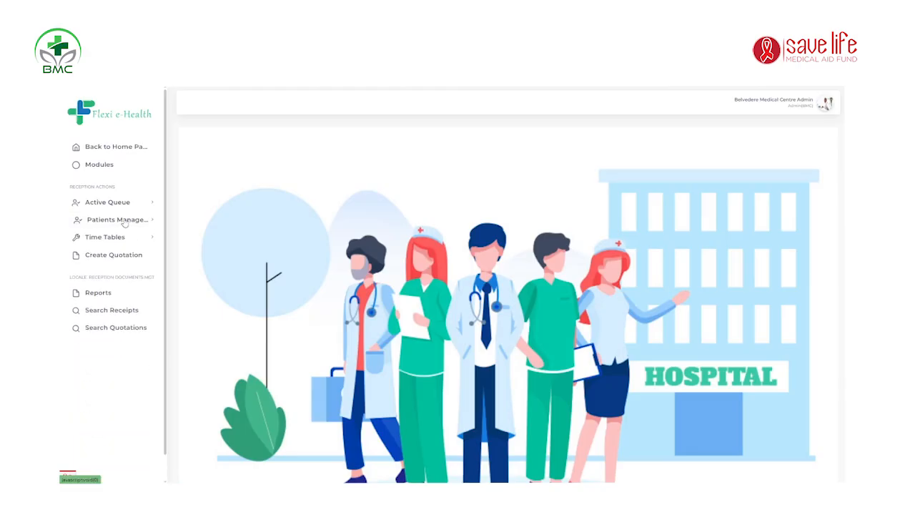
left_click(144, 223)
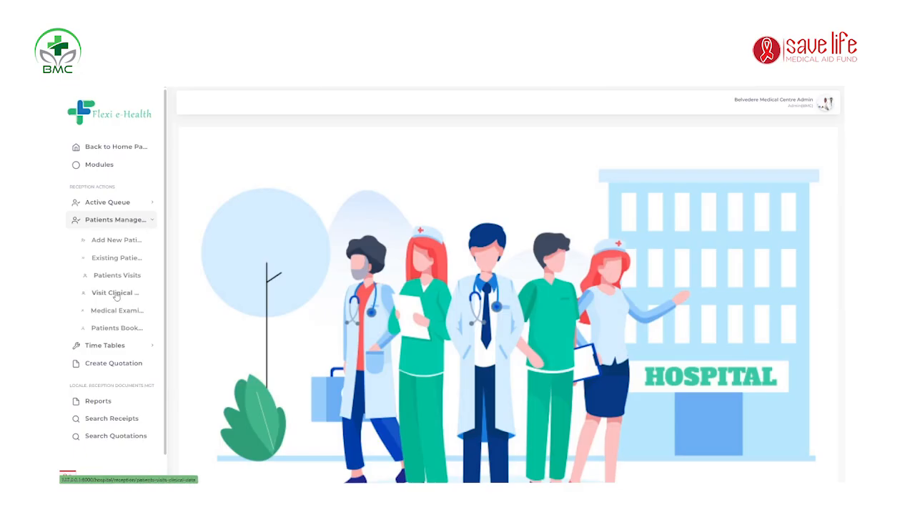
left_click(117, 260)
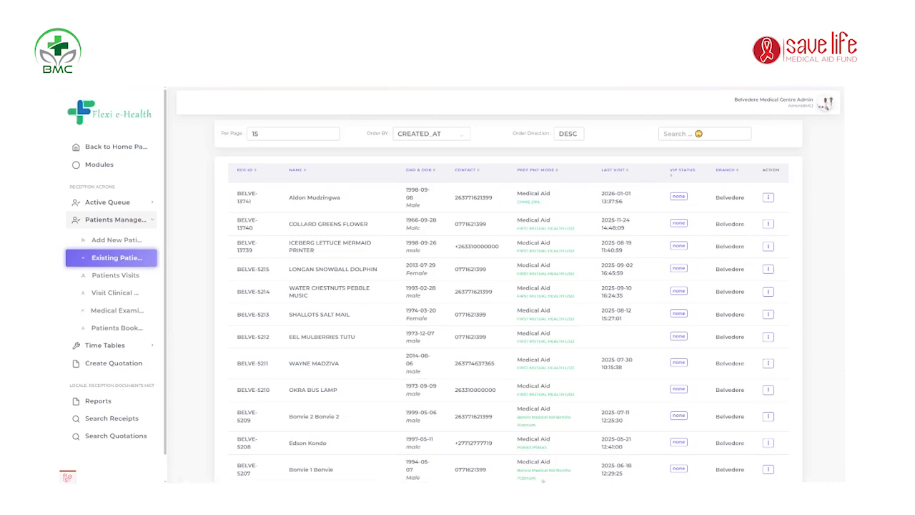
Step: Expand the Action buttons on the second patient row of the Existing Patients list
scroll(514, 306, "down", 2)
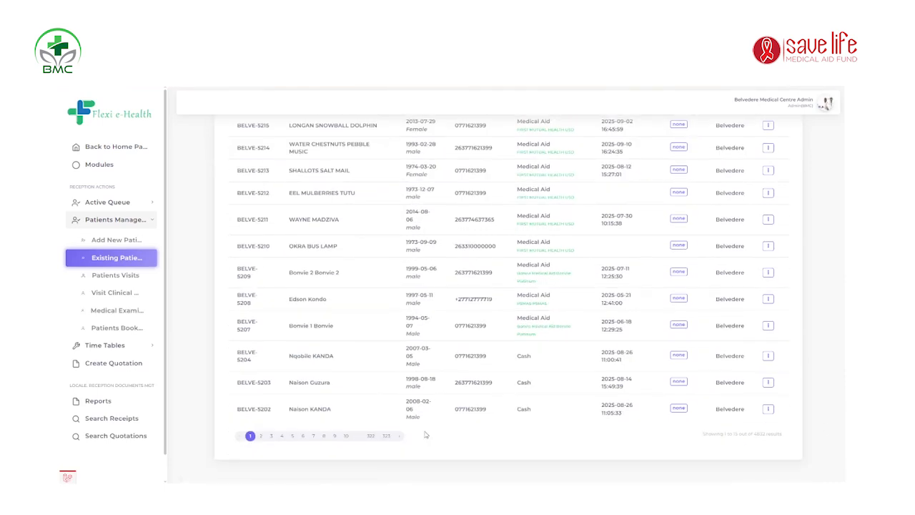
scroll(380, 314, "up", 3)
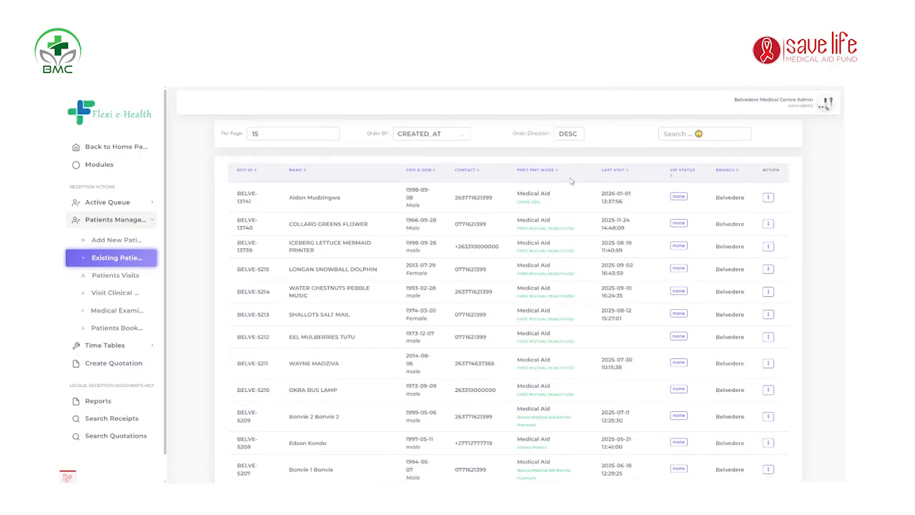
left_click(667, 134)
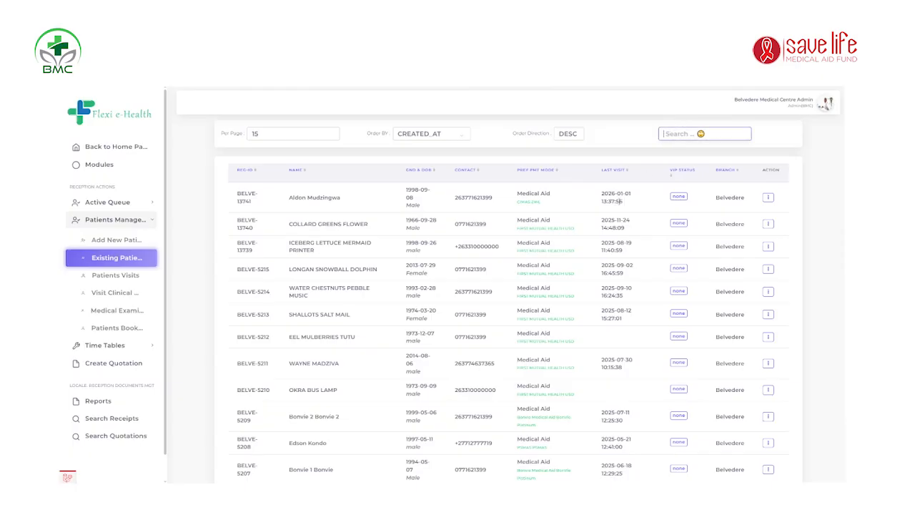
left_click(783, 140)
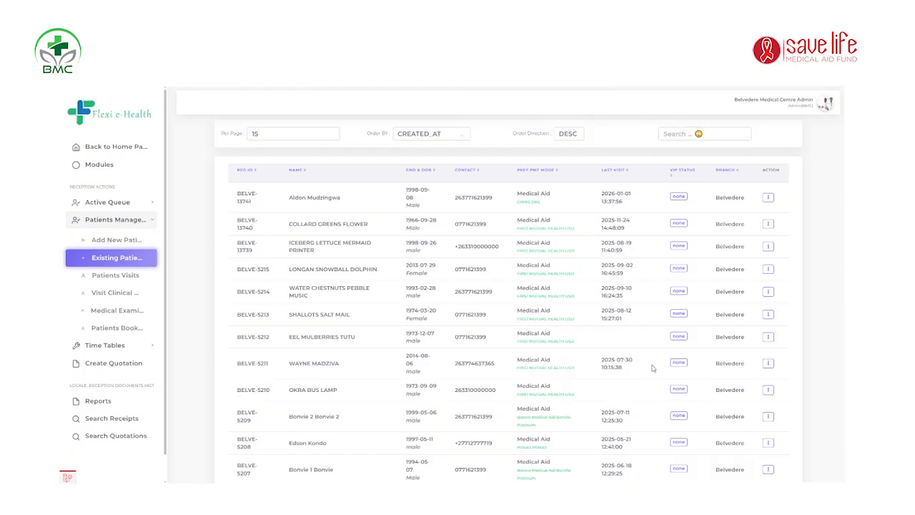
left_click(768, 223)
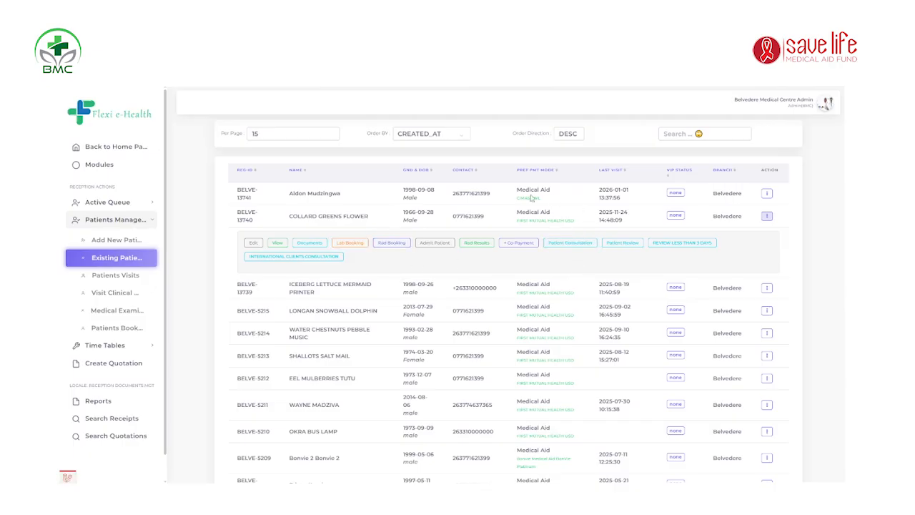
Step: Start a Patient Consultation for the selected patient from its action panel
left_click(576, 244)
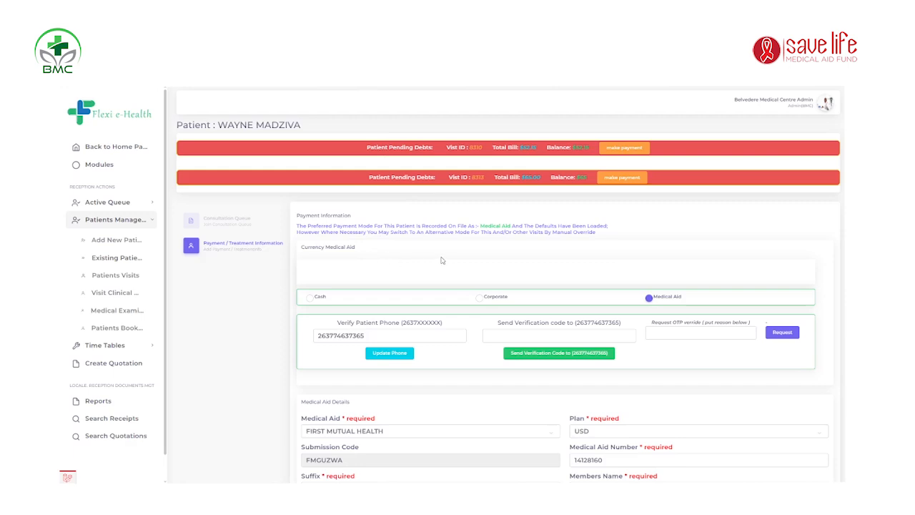
scroll(480, 255, "down", 1)
scroll(481, 256, "up", 1)
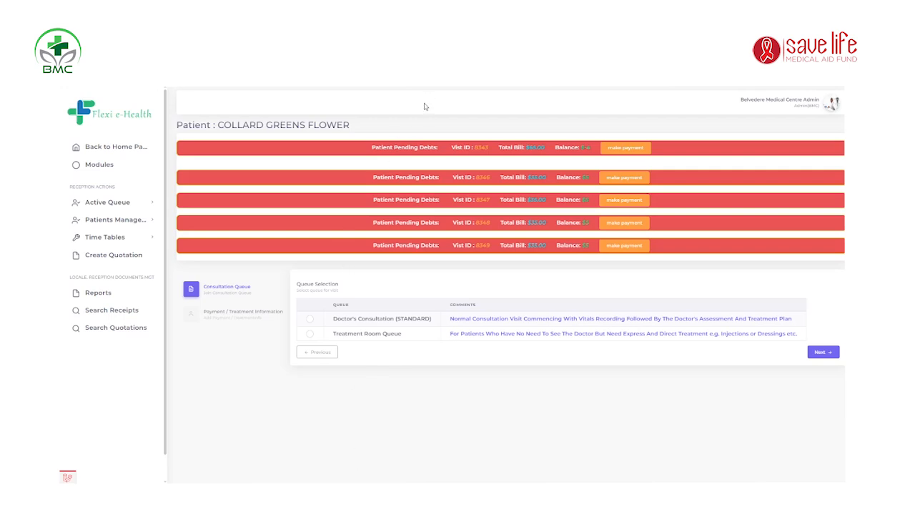
Step: Queue the patient for Doctor's Consultation (STANDARD) and continue to Payment / Treatment Information
left_click(311, 320)
left_click(822, 352)
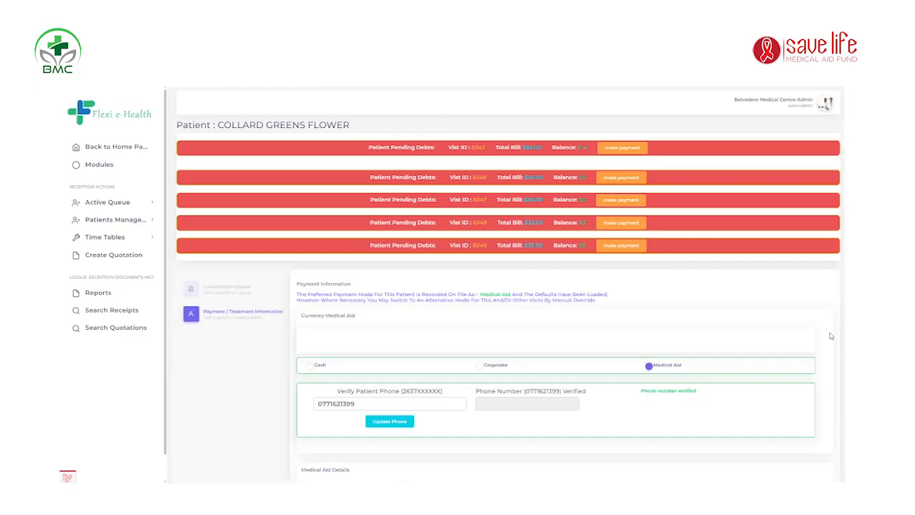
scroll(673, 308, "down", 3)
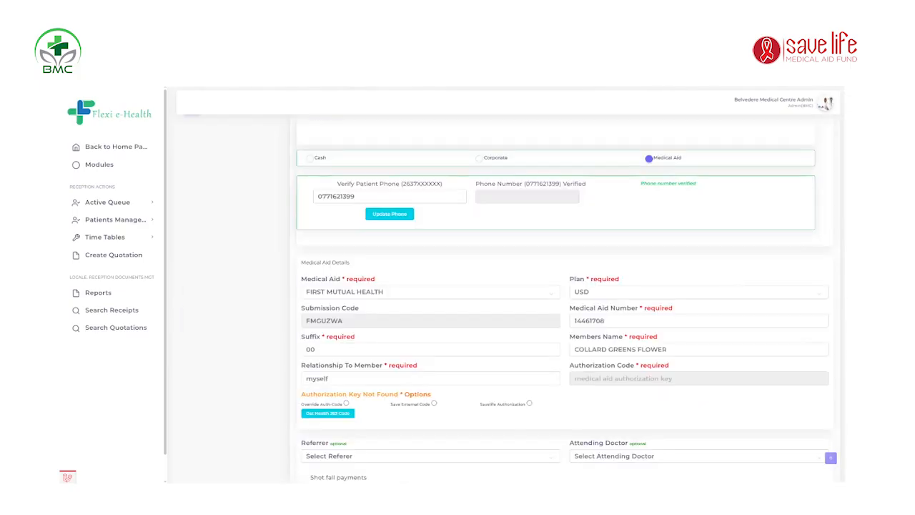
scroll(563, 300, "down", 2)
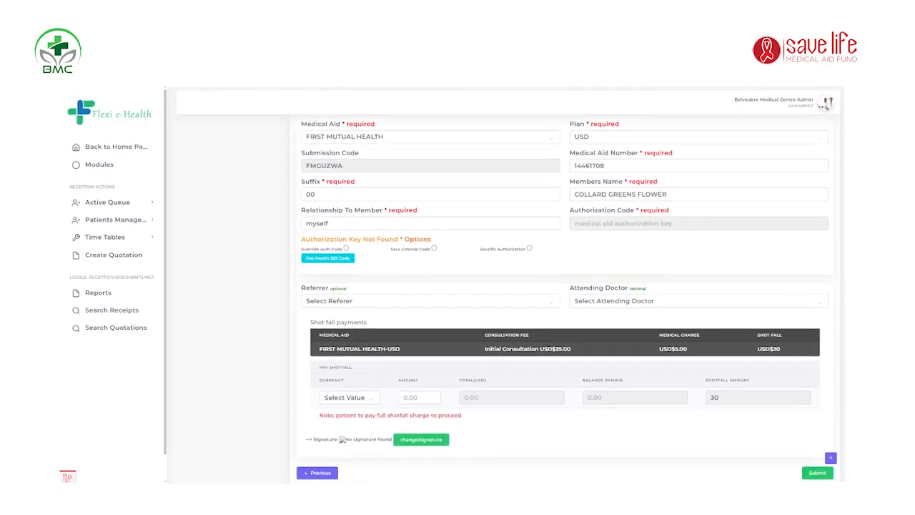
scroll(563, 301, "up", 2)
scroll(565, 300, "down", 2)
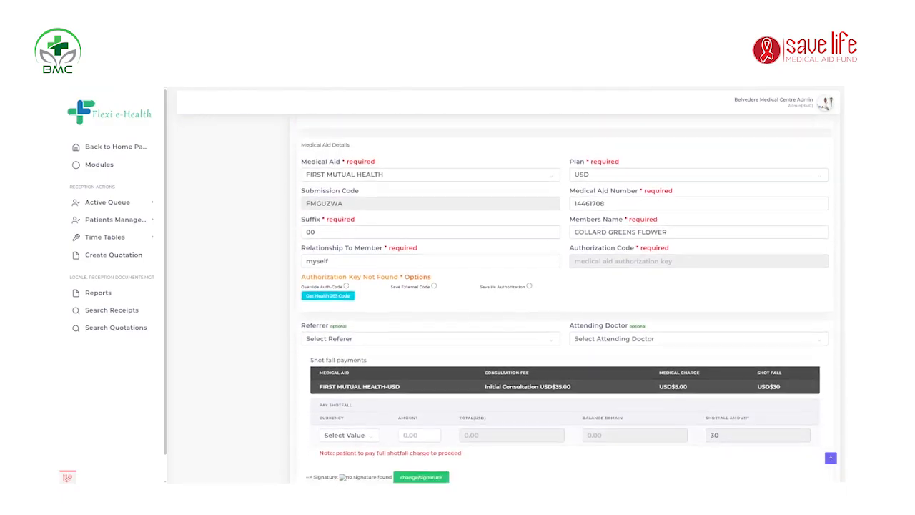
scroll(565, 301, "up", 2)
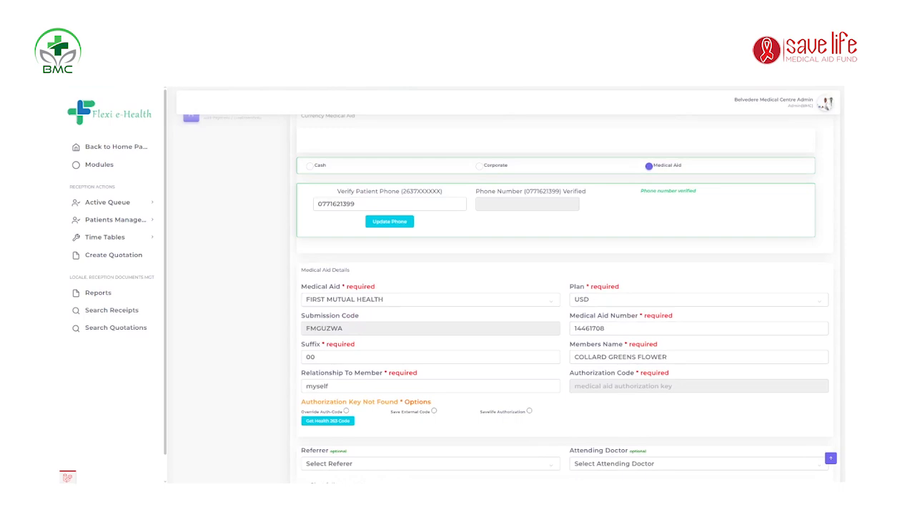
scroll(680, 173, "up", 2)
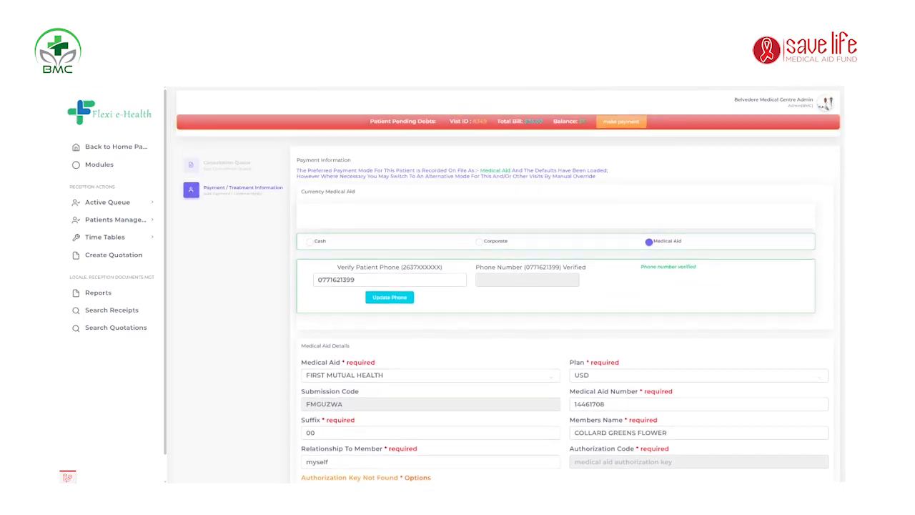
scroll(680, 174, "down", 1)
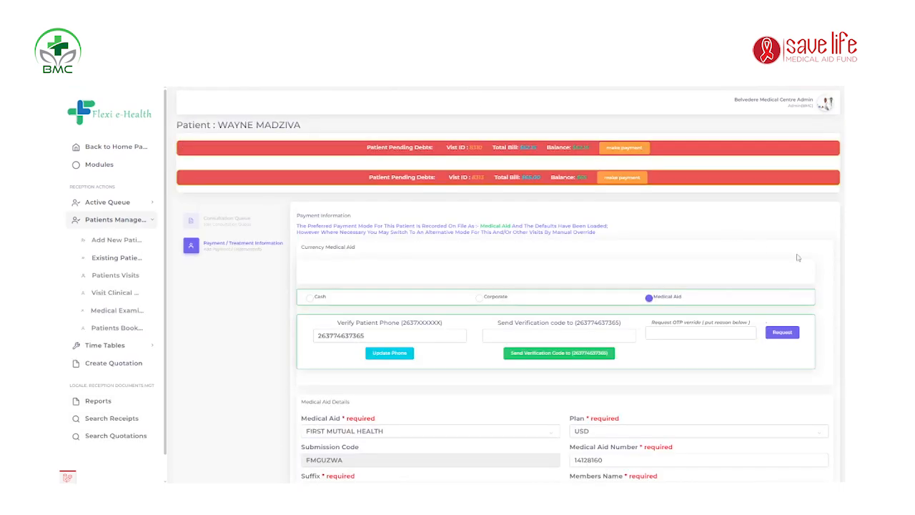
scroll(565, 300, "down", 5)
scroll(564, 301, "up", 3)
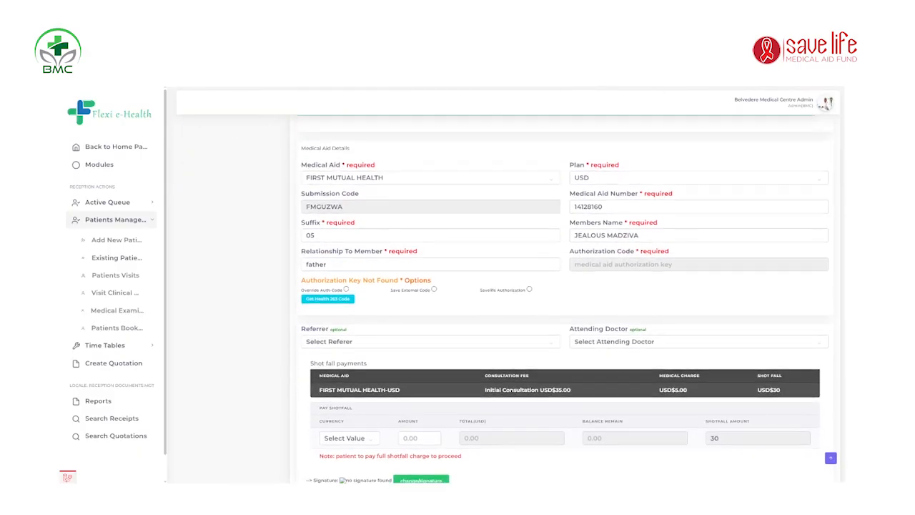
scroll(508, 298, "down", 1)
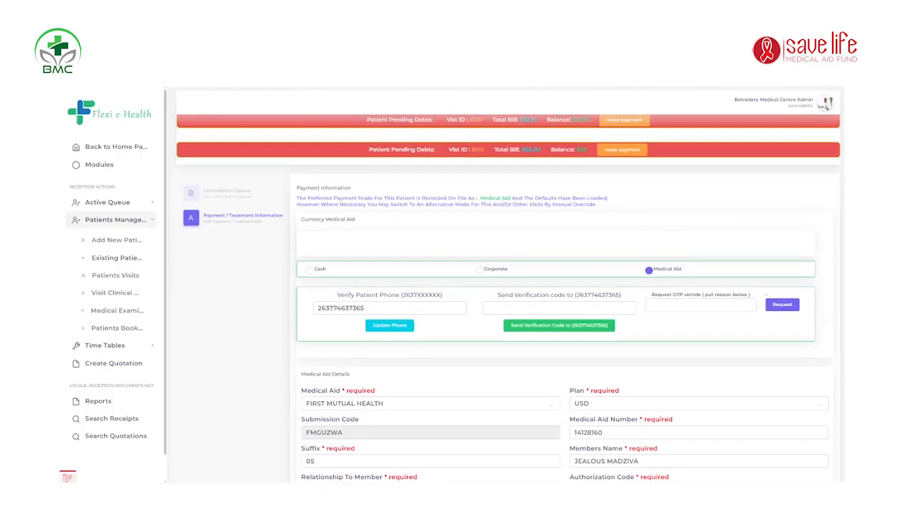
scroll(687, 274, "down", 3)
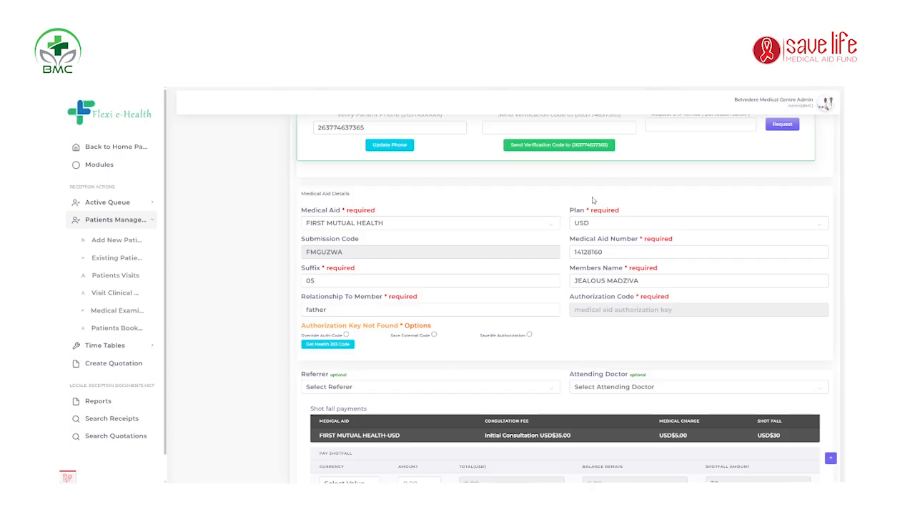
Step: Select Save External Code under Authorization Key Not Found
left_click(434, 335)
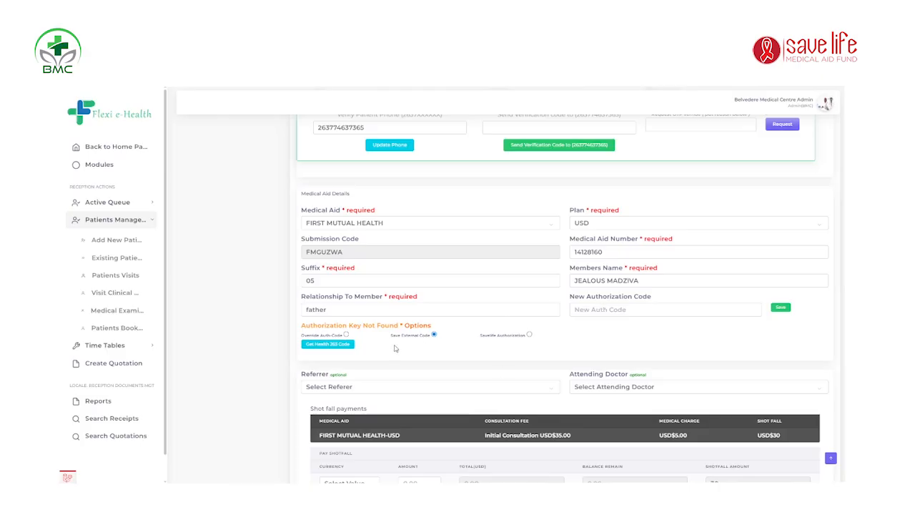
Step: Enter the medical aid's new external authorization code and save it
left_click(641, 310)
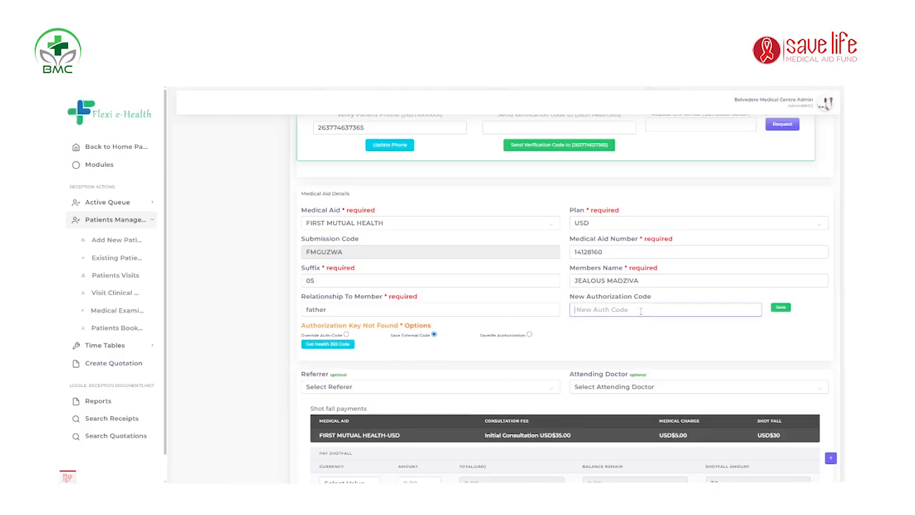
left_click(781, 307)
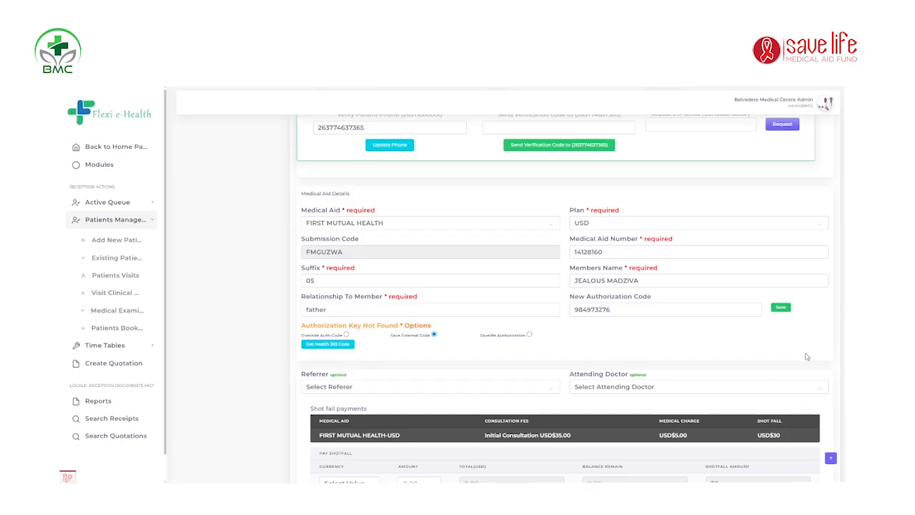
left_click(783, 307)
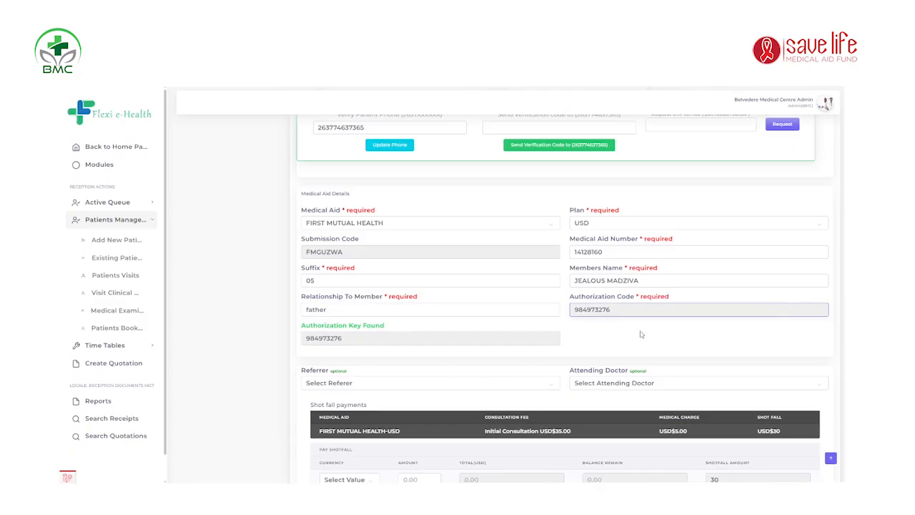
scroll(511, 301, "up", 5)
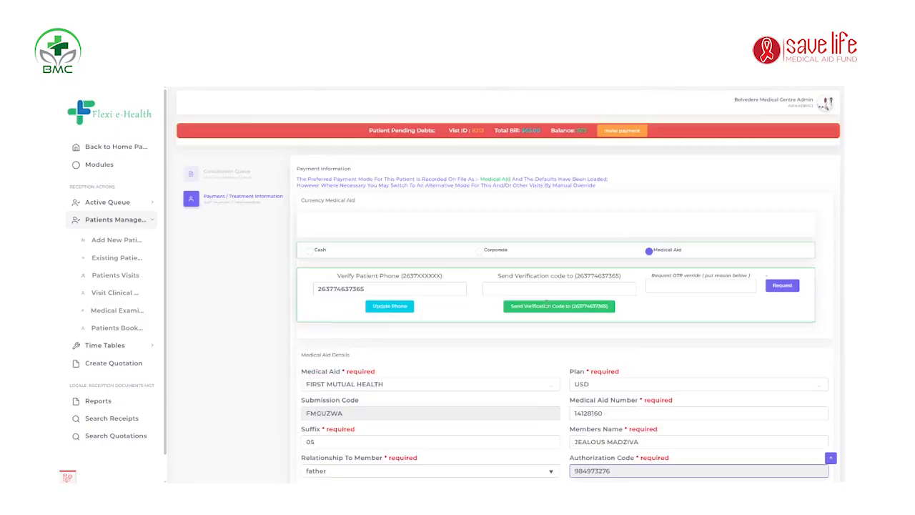
scroll(455, 185, "down", 5)
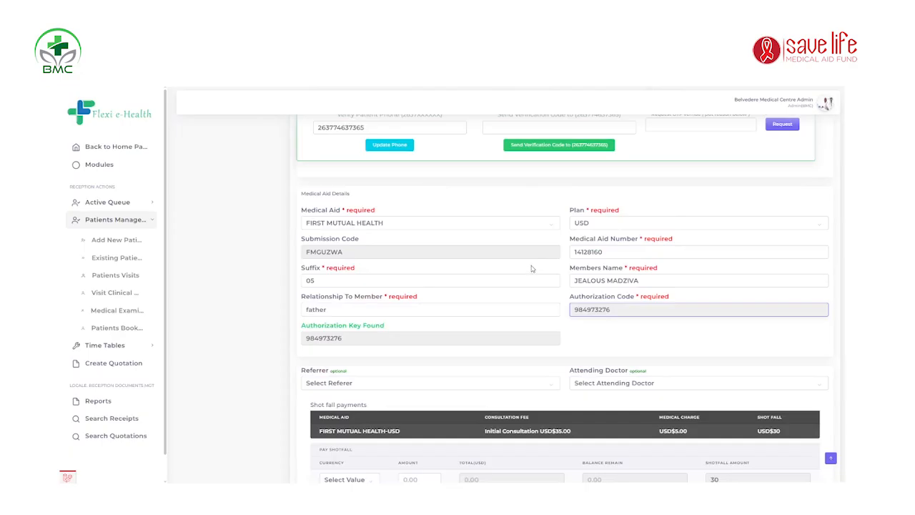
scroll(532, 268, "up", 3)
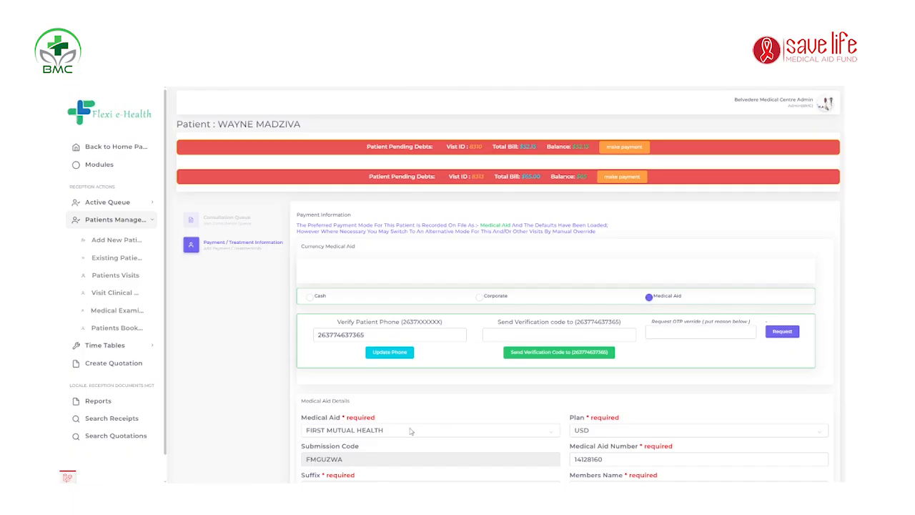
Step: Replace the wrong final digit of the patient's phone number with 7 and update the phone
left_click(388, 332)
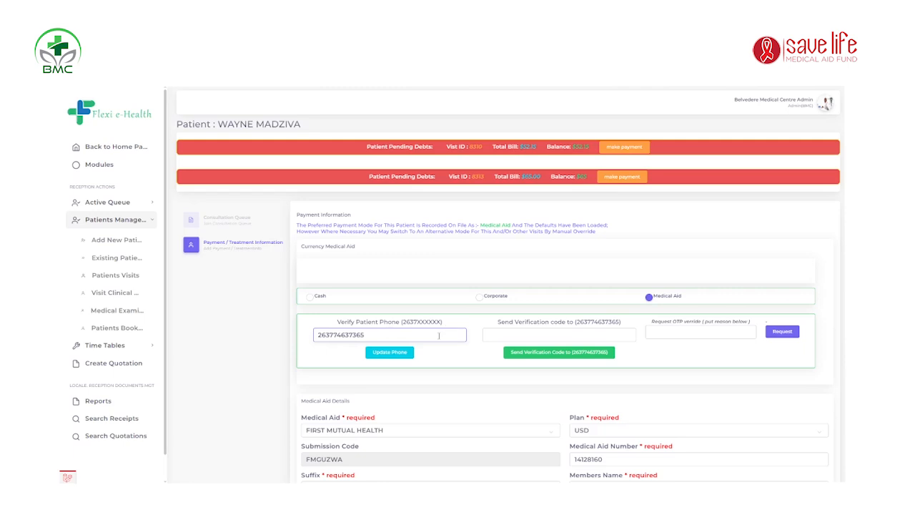
left_click(456, 319)
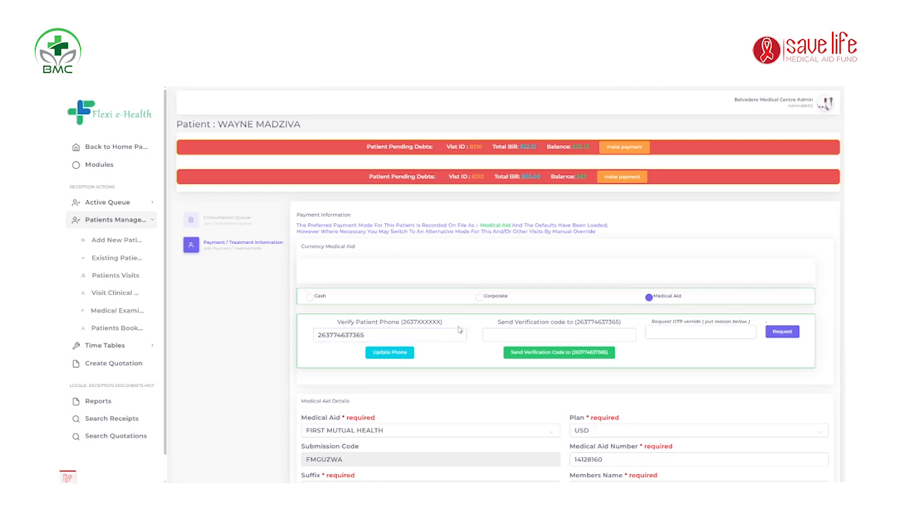
left_click(376, 334)
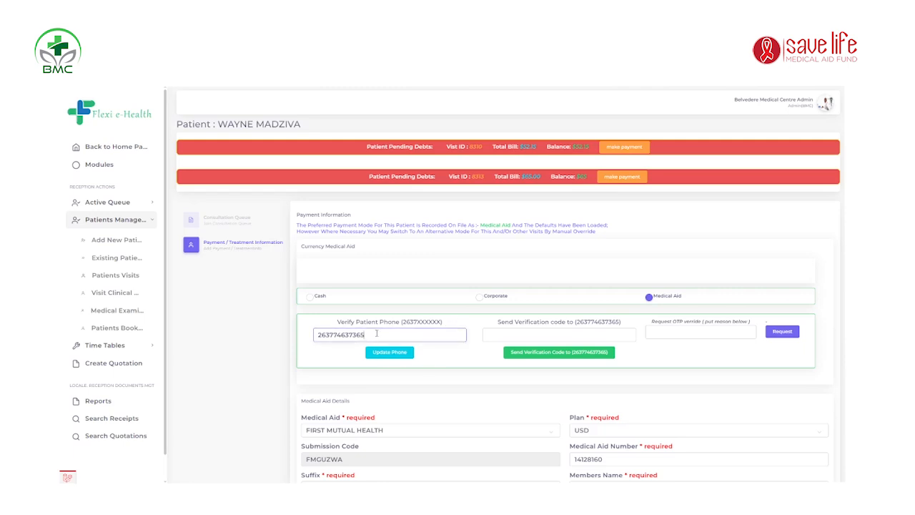
left_click(428, 405)
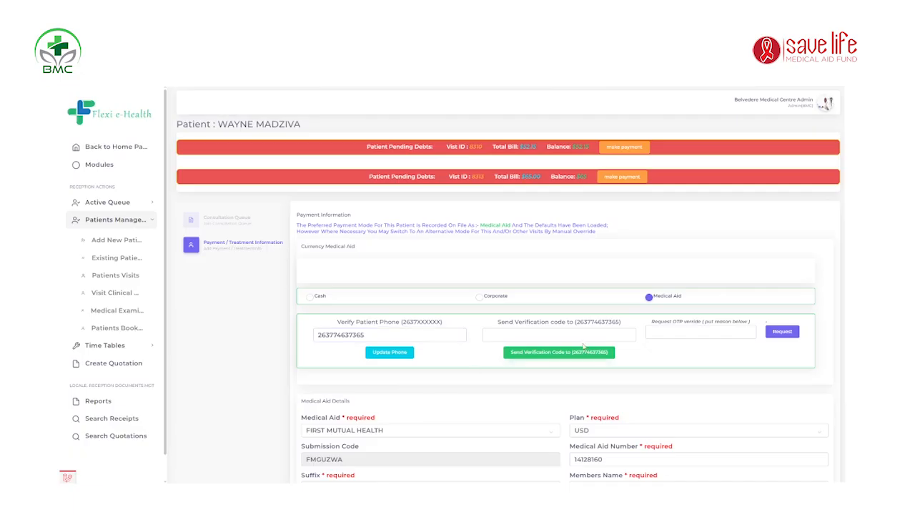
left_click(607, 335)
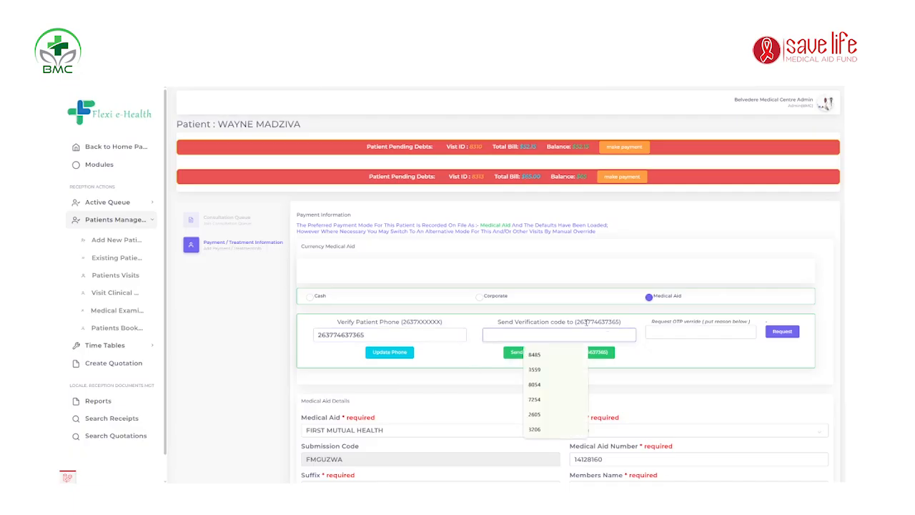
left_click(498, 325)
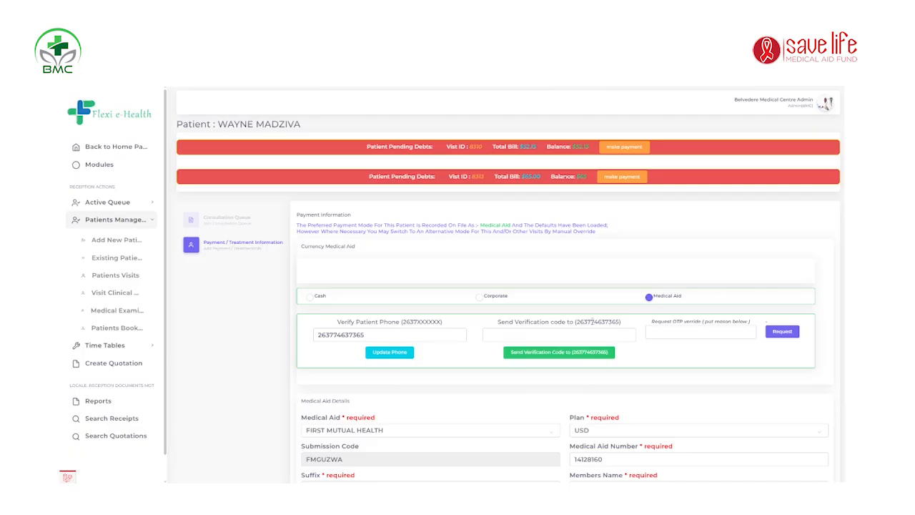
left_click(370, 336)
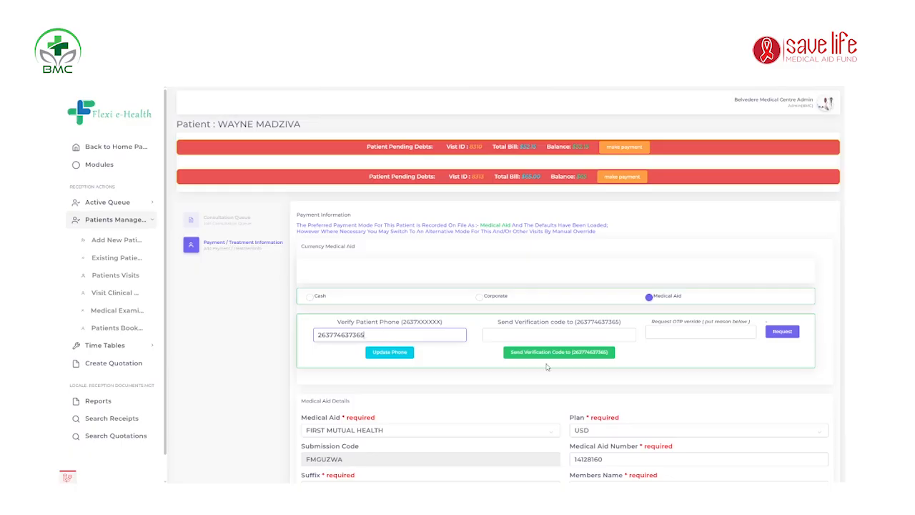
key("BackSpace")
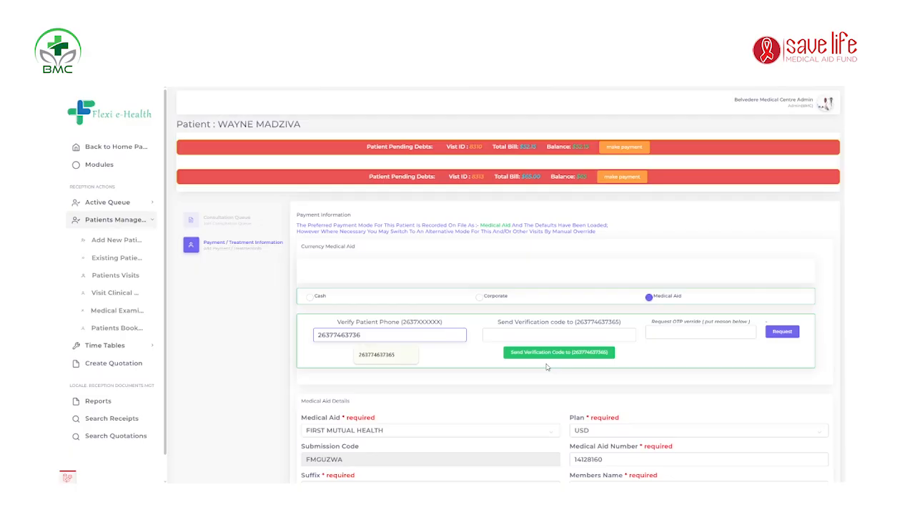
type("7")
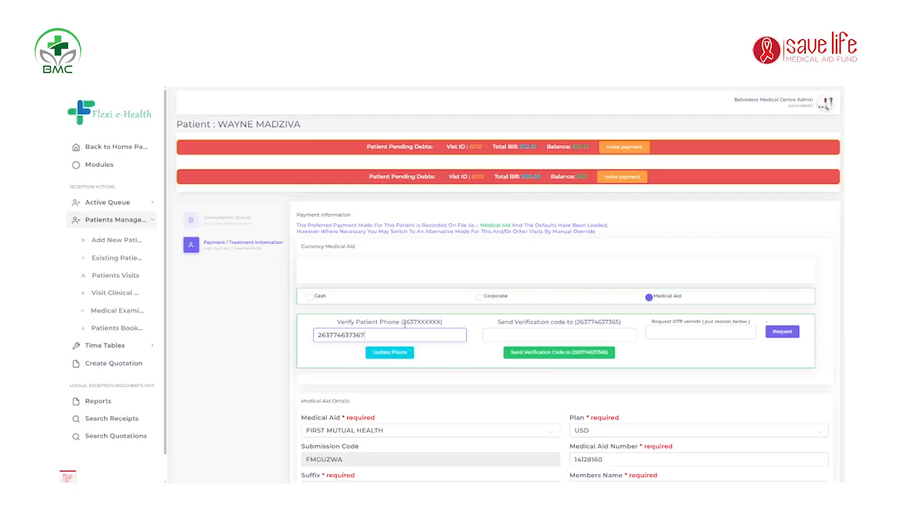
left_click(395, 352)
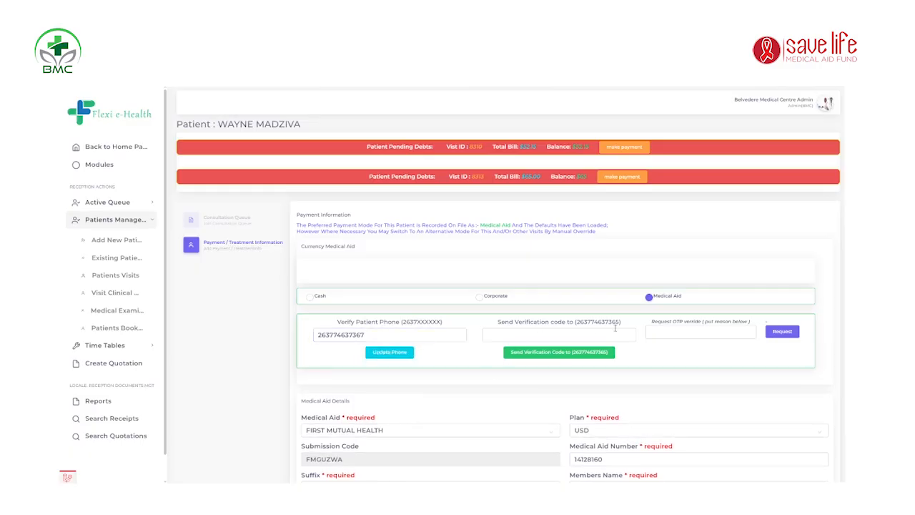
left_click(382, 334)
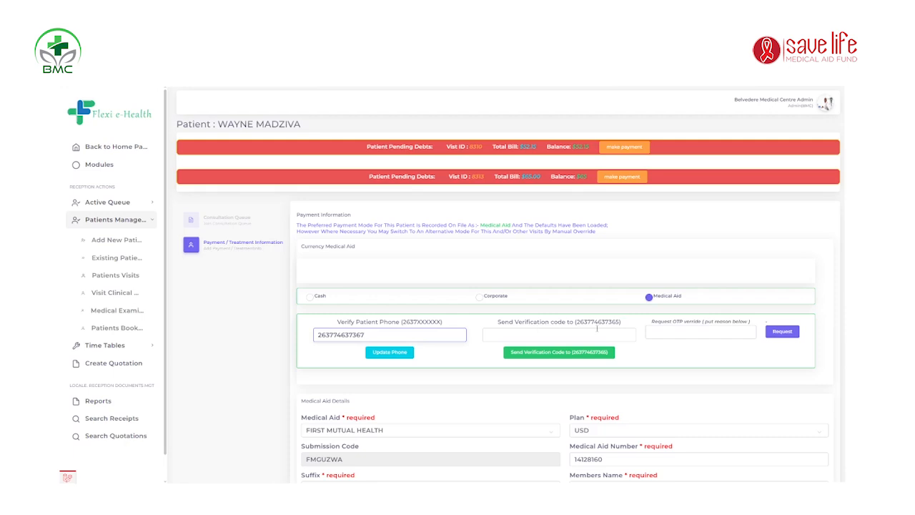
left_click(597, 331)
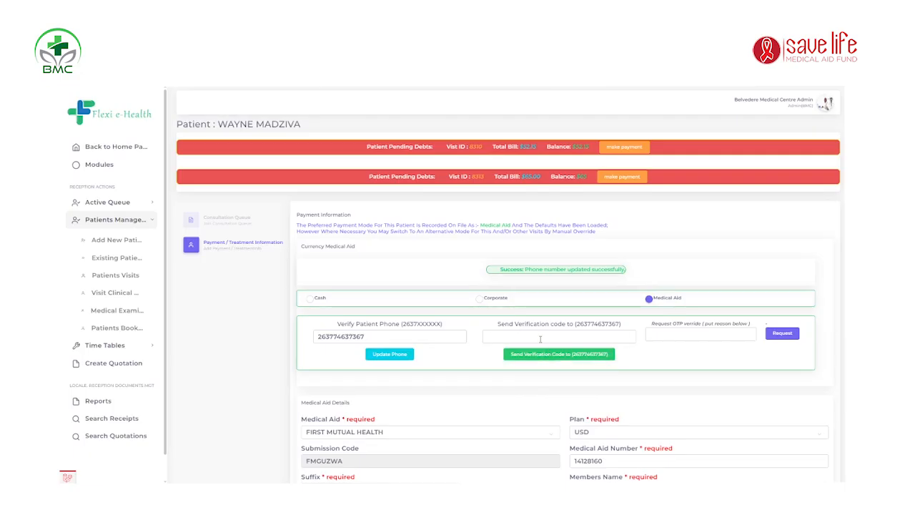
left_click(599, 334)
left_click(659, 356)
left_click(611, 334)
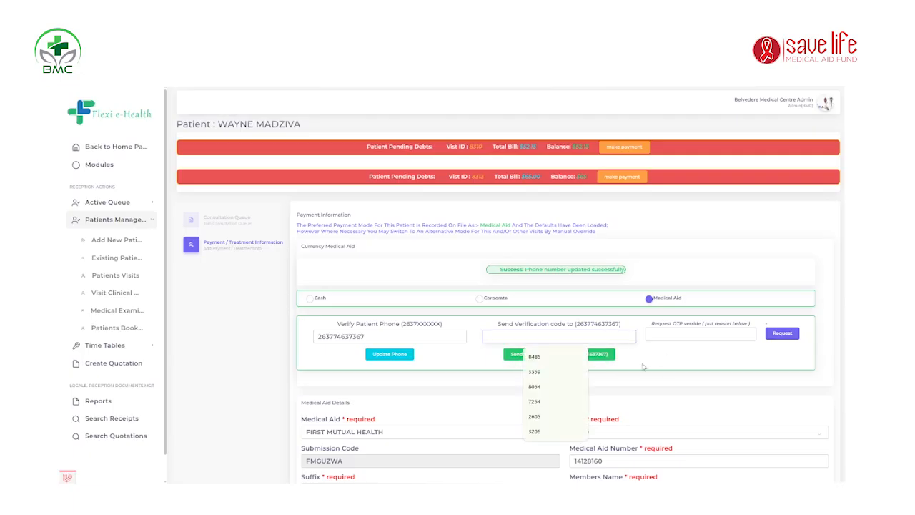
left_click(643, 366)
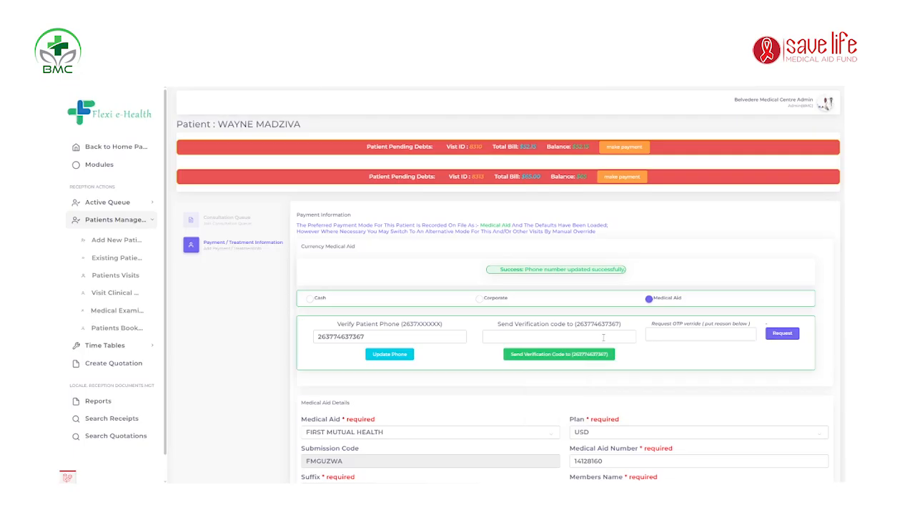
left_click(603, 338)
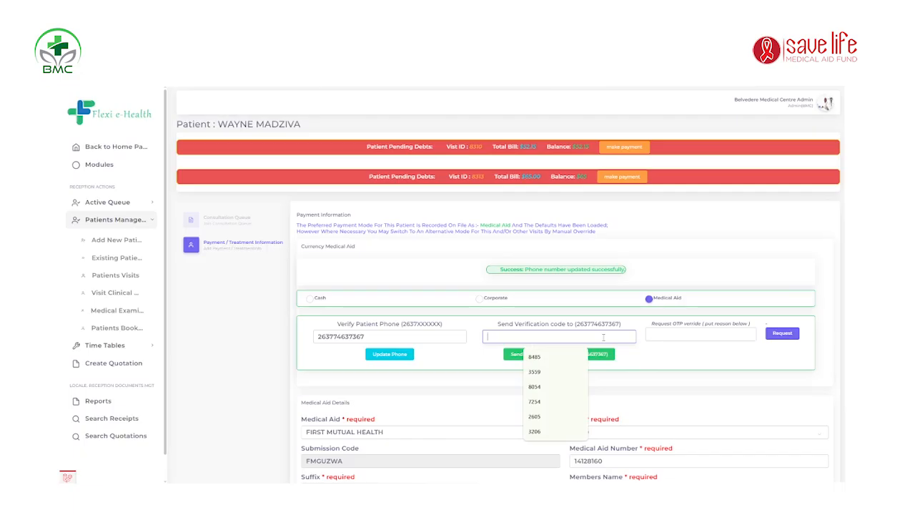
type("4567")
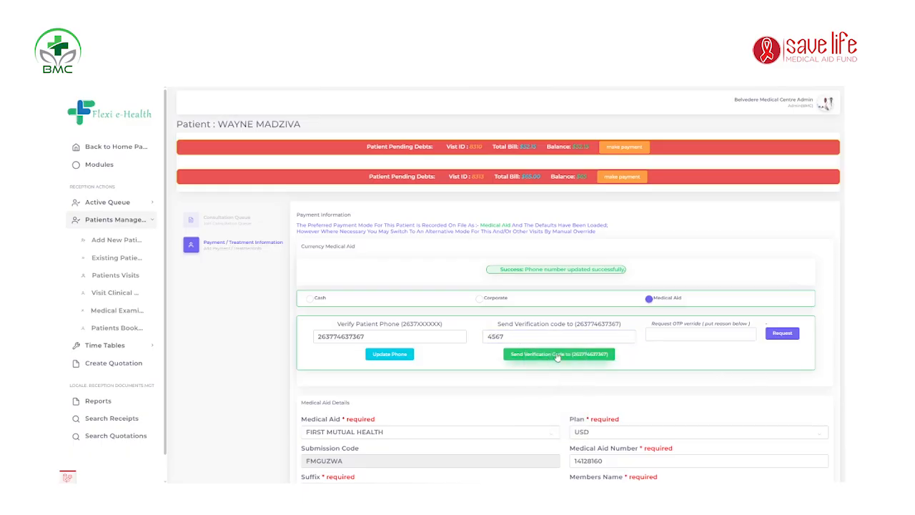
key("BackSpace")
key("BackSpace")
key("BackSpace")
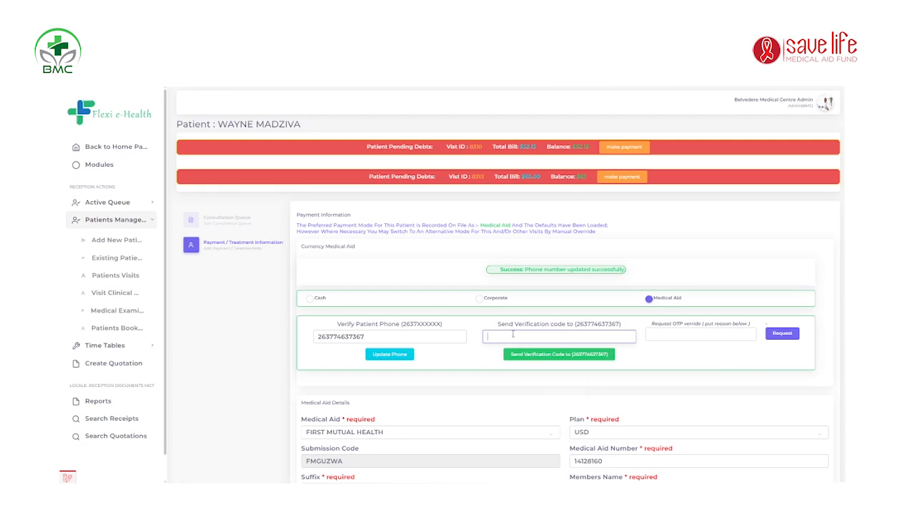
left_click(466, 336)
left_click(524, 335)
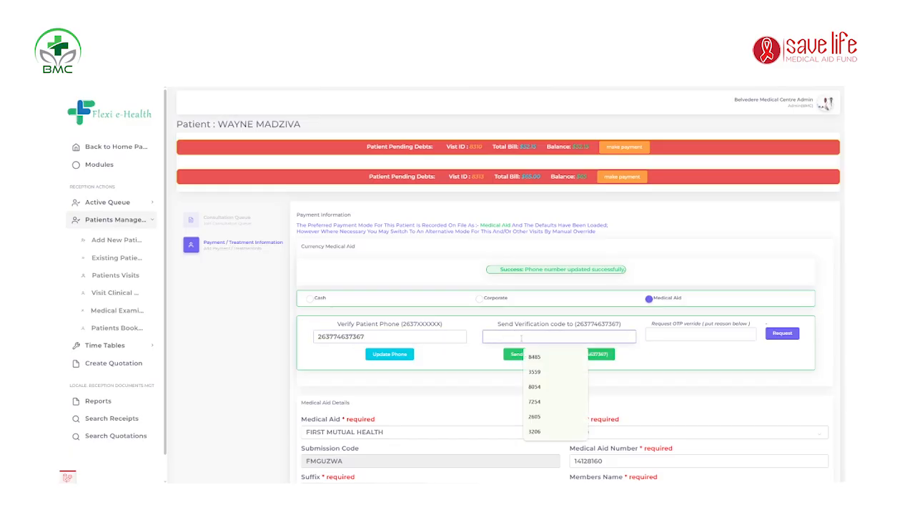
left_click(451, 340)
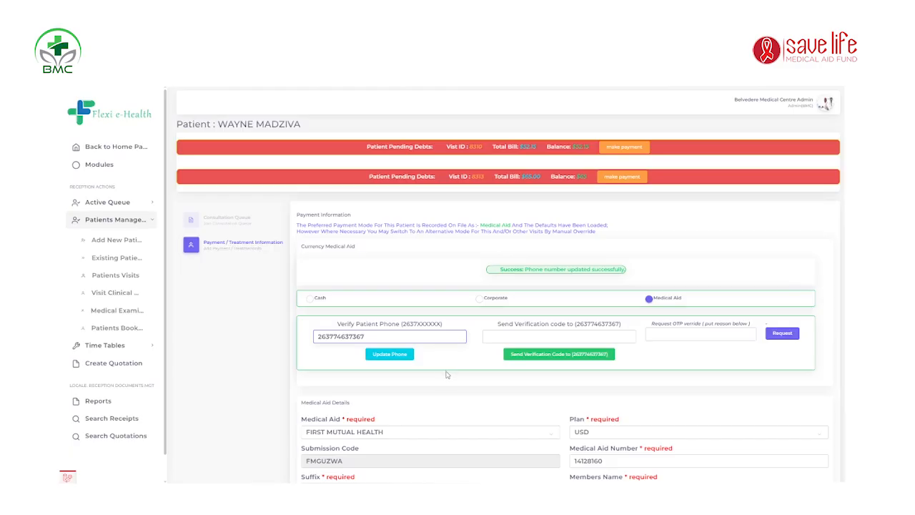
left_click_drag(371, 336, 314, 336)
left_click(379, 338)
left_click_drag(365, 337, 317, 337)
left_click(371, 338)
left_click(536, 336)
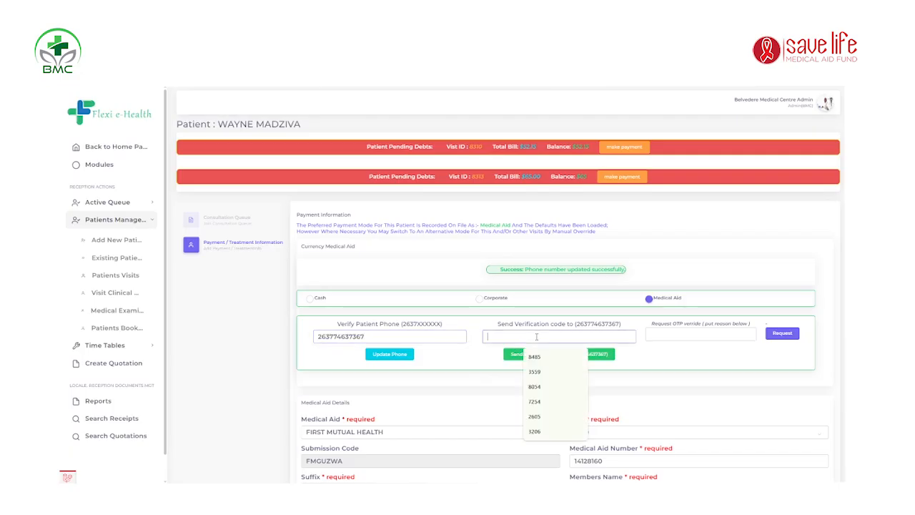
left_click(626, 366)
left_click(572, 337)
left_click(699, 371)
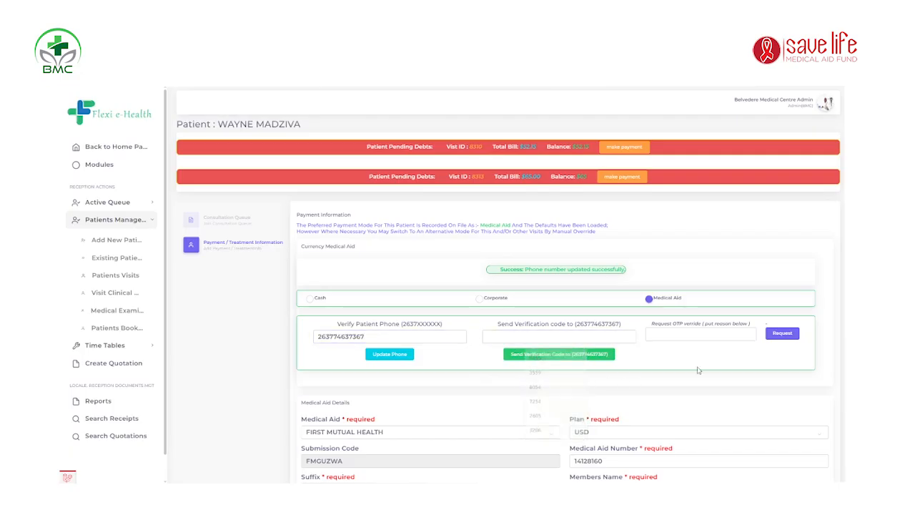
left_click(547, 337)
left_click(691, 374)
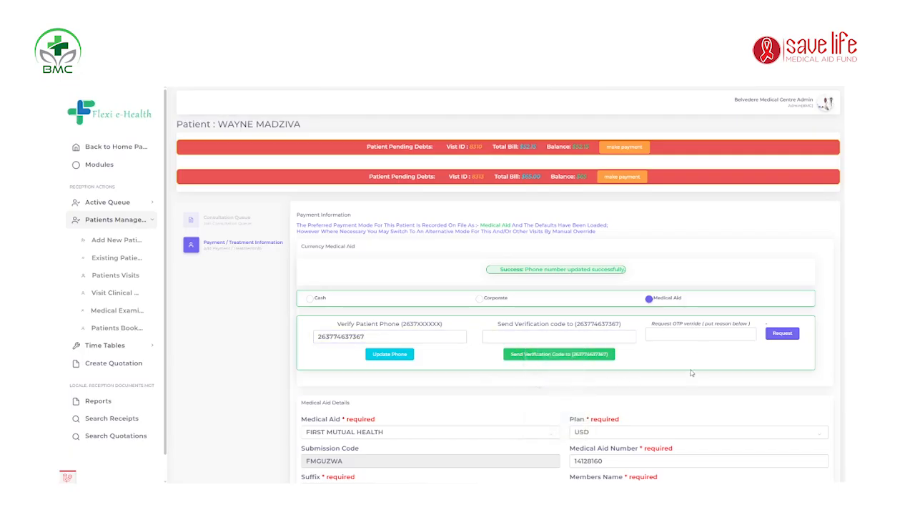
Step: Enter 'patient cant receive the OTP' as the OTP override reason, fixing the 'OPT' typo
left_click(669, 332)
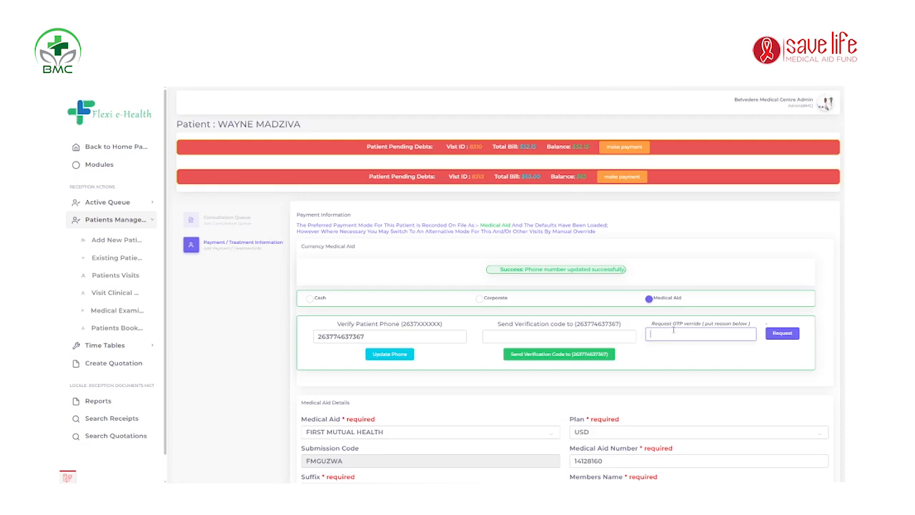
left_click(658, 386)
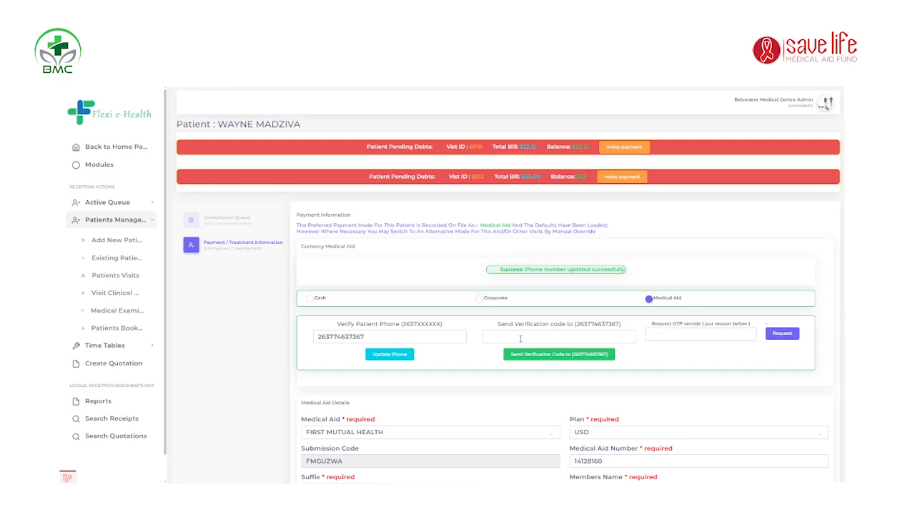
left_click(520, 339)
left_click(687, 331)
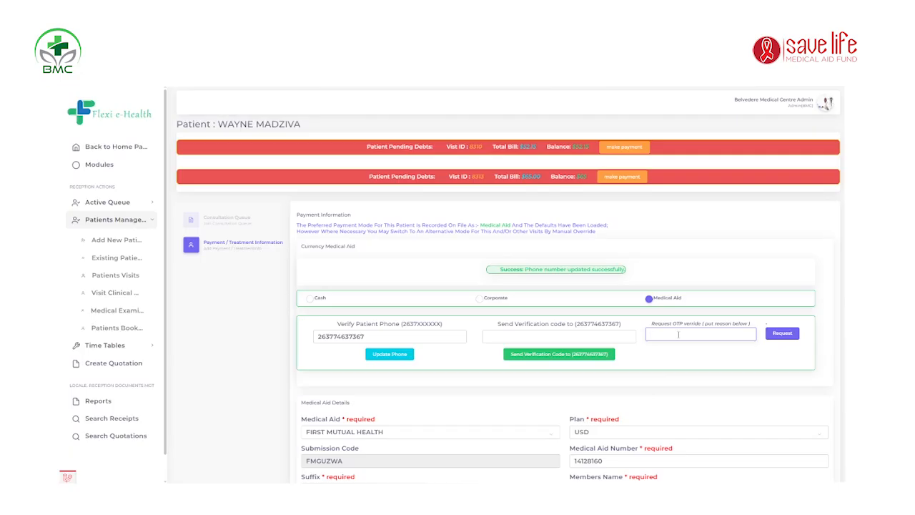
type("patient")
type(" cant rece")
type("ive the")
type(" OPT")
key("BackSpace")
key("BackSpace")
type("TP")
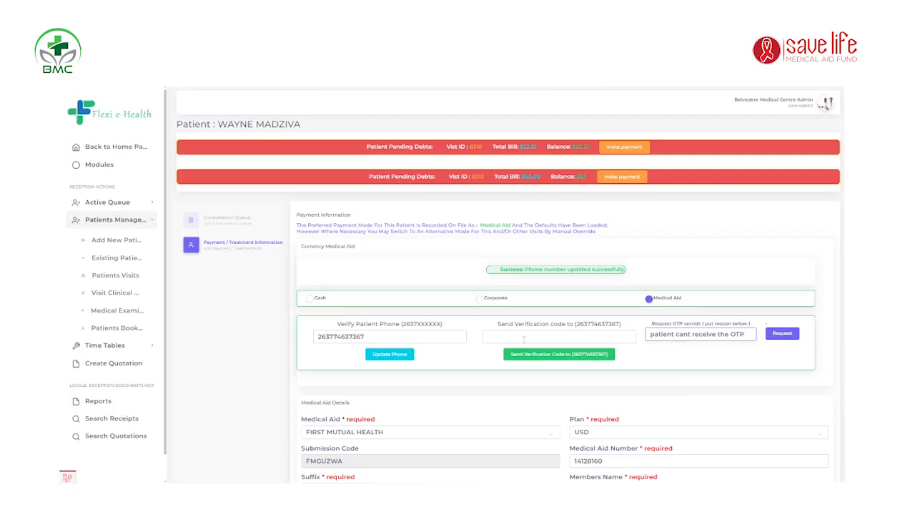
Step: Enter a 30 USD shortfall payment, bringing the remaining balance to 0
scroll(540, 336, "down", 5)
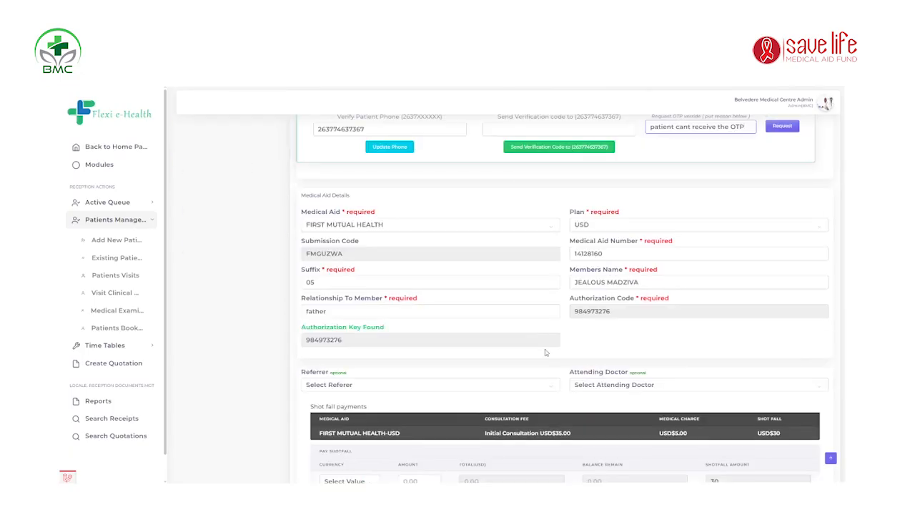
scroll(562, 254, "up", 4)
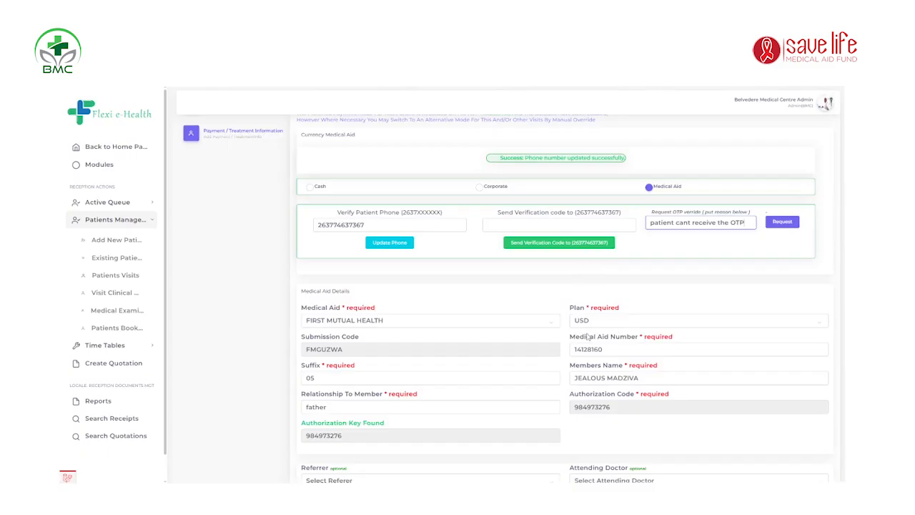
scroll(593, 343, "down", 3)
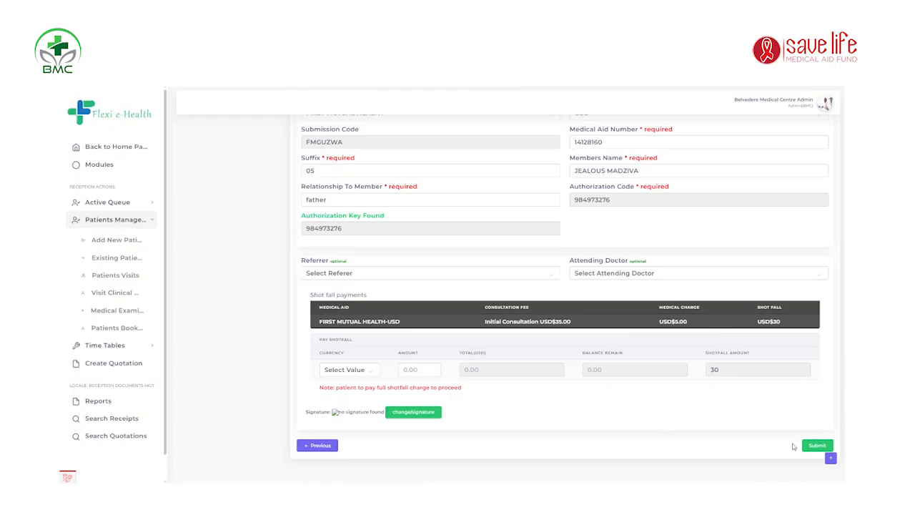
left_click(369, 375)
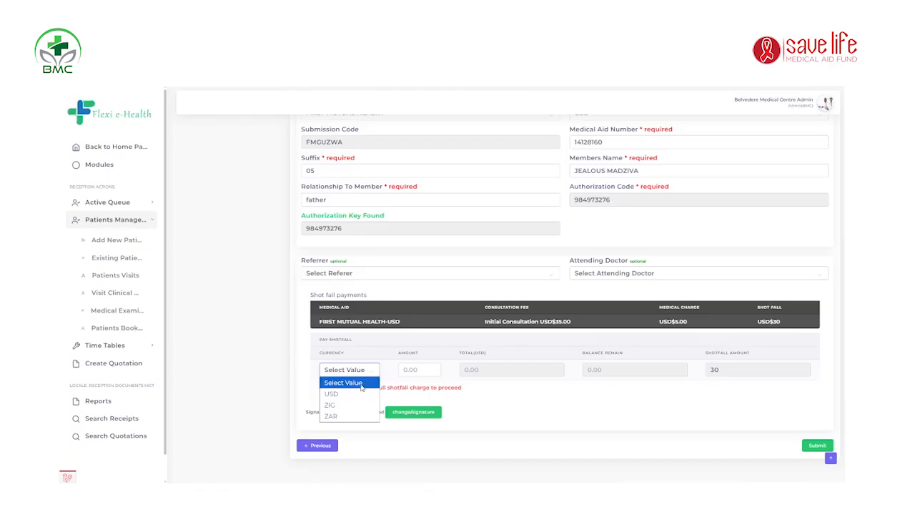
left_click(351, 396)
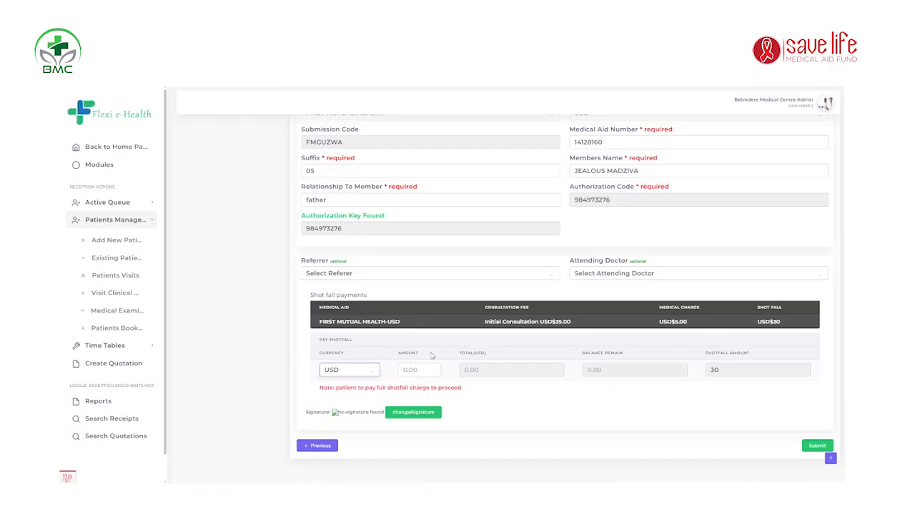
left_click(411, 370)
type("0")
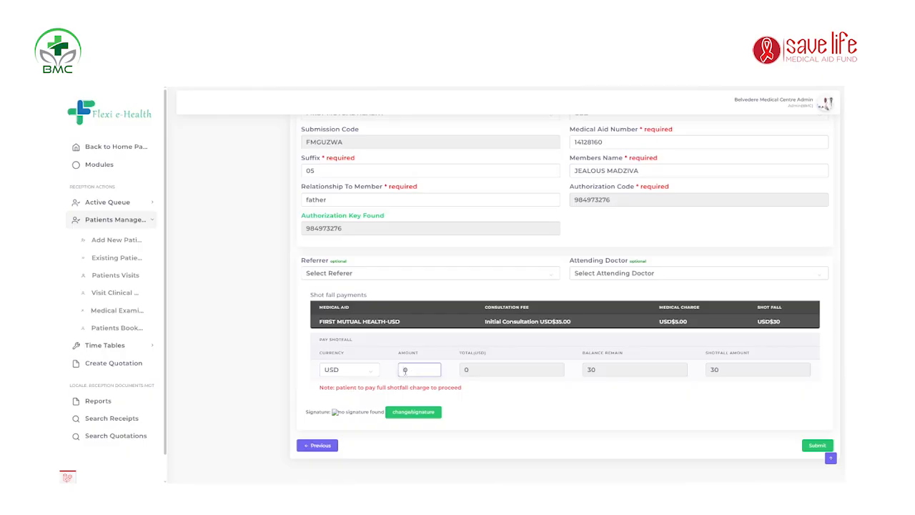
type("30")
left_click(508, 404)
Step: Leave the payment form and return to the Existing Patients list under Patients Management
scroll(619, 282, "up", 3)
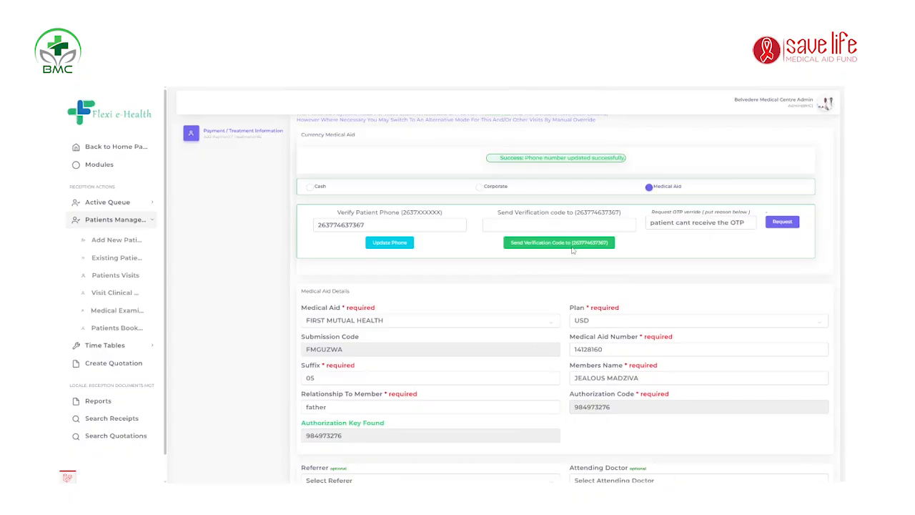
scroll(622, 263, "down", 3)
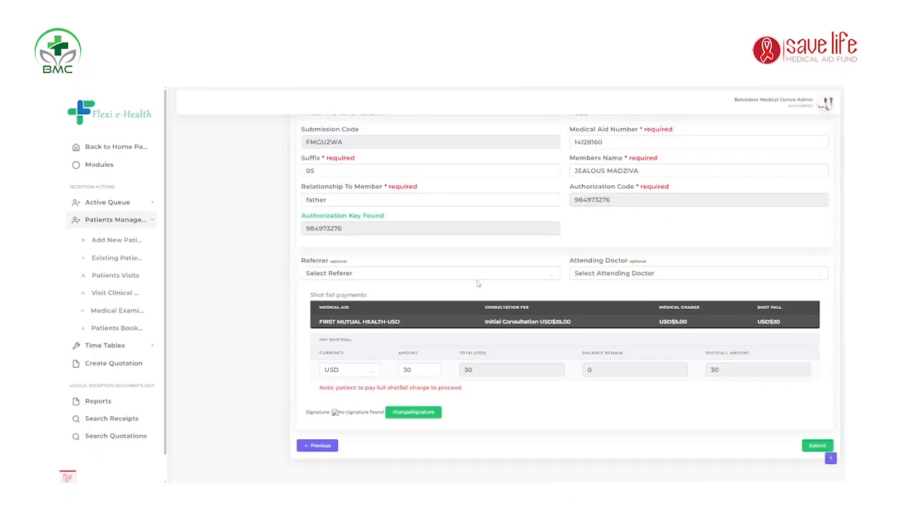
left_click(627, 201)
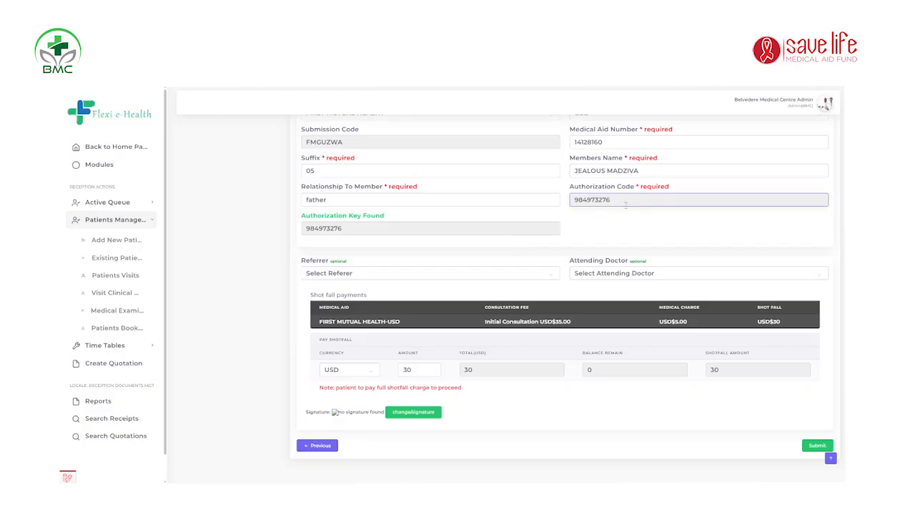
scroll(572, 347, "up", 5)
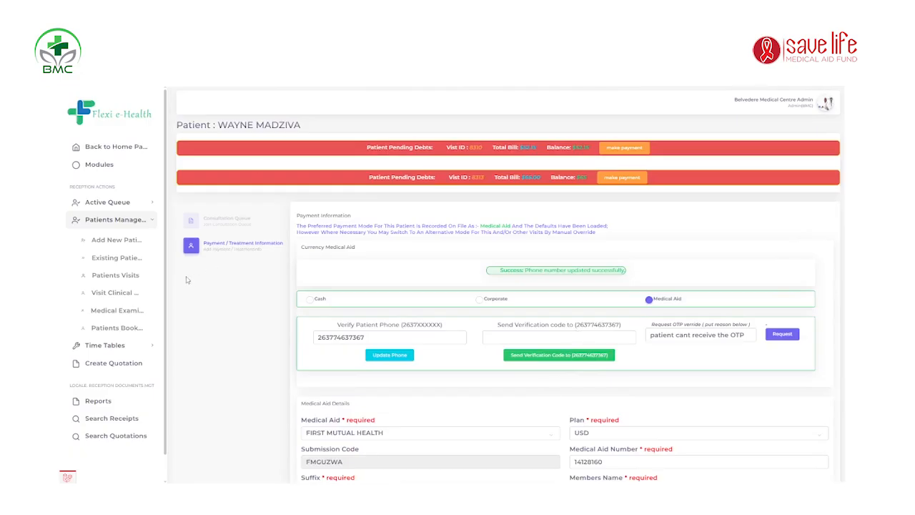
left_click(118, 258)
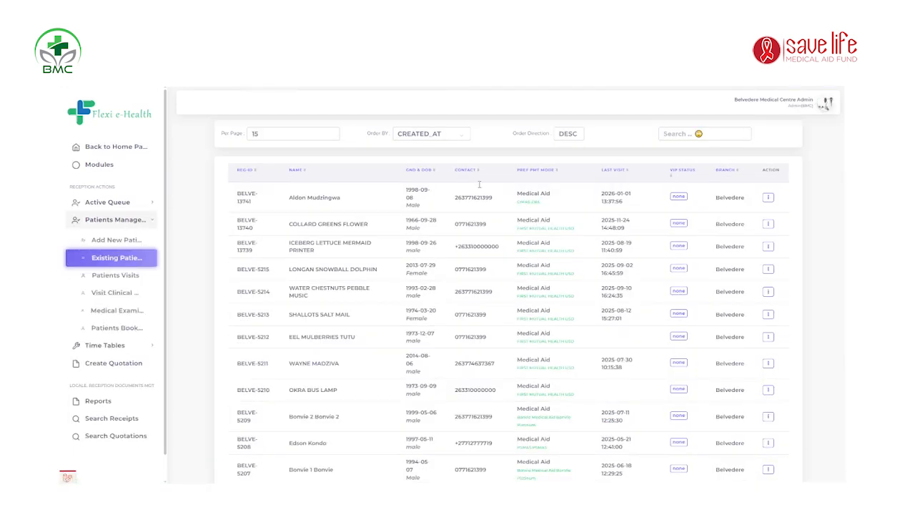
Step: Open a Lab Booking for the second patient in the Existing Patients list
left_click(768, 224)
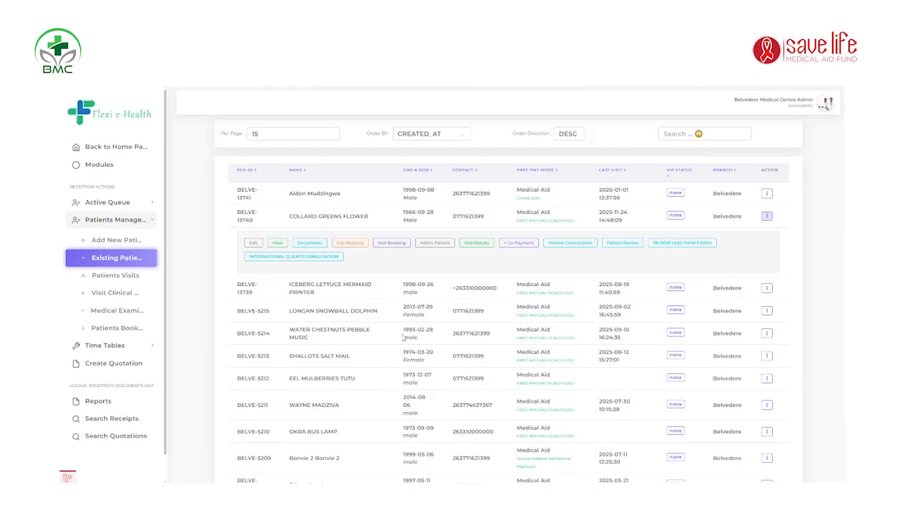
left_click(358, 245)
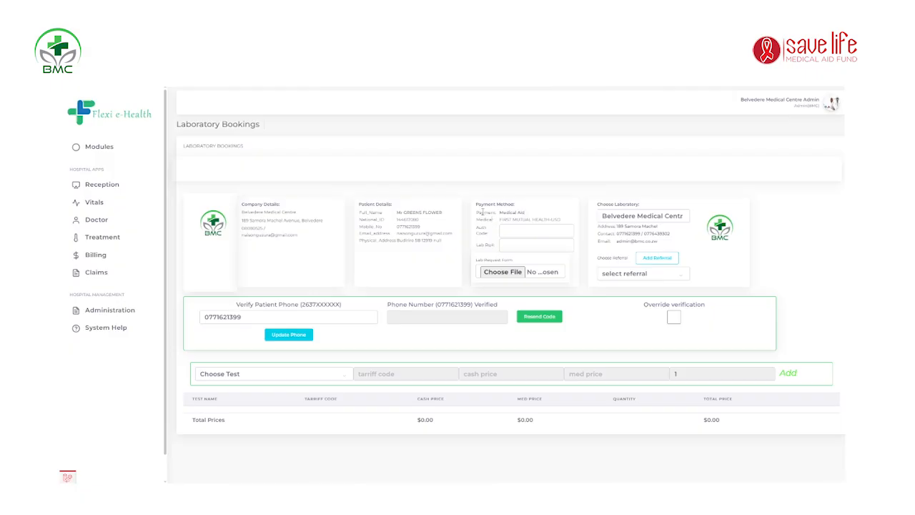
Step: Enter the medical aid authorization code in the Payment Method's Auth Code field
left_click(517, 231)
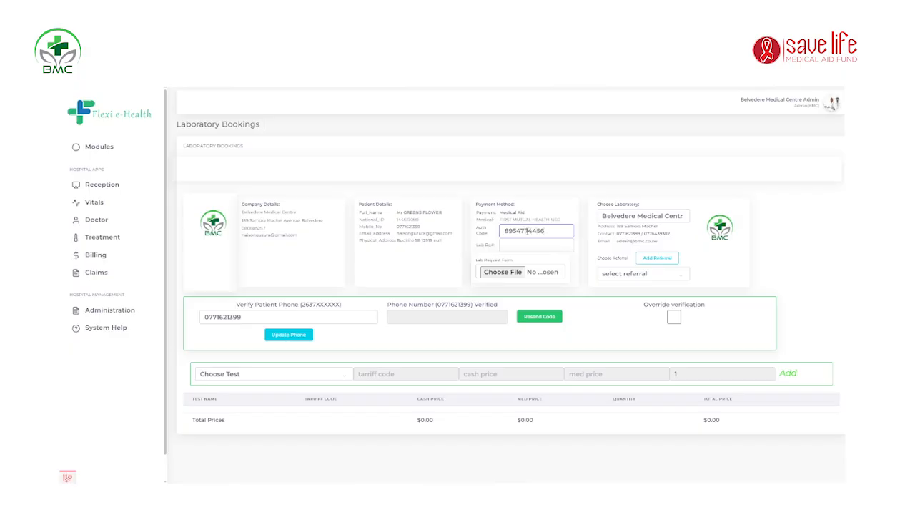
left_click(495, 245)
Step: Correct the authorization code, then head back to the Reception area
left_click(525, 233)
left_click(507, 246)
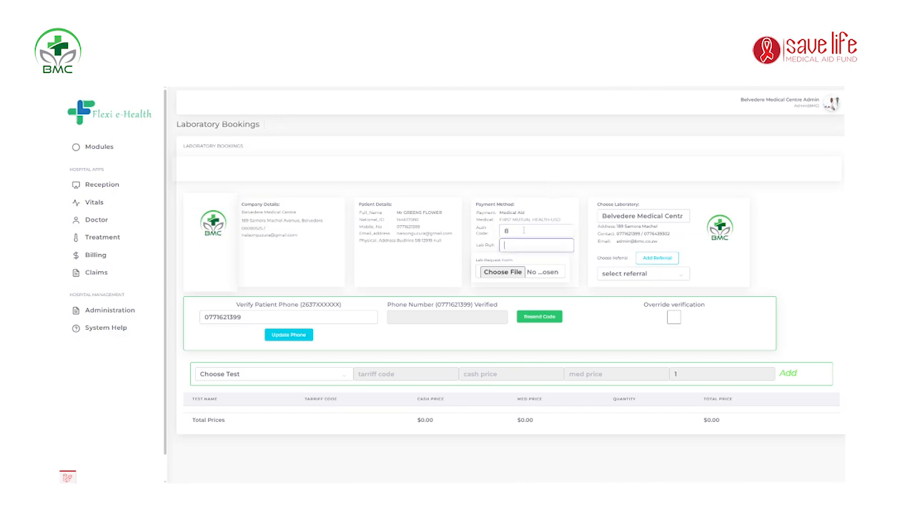
left_click(524, 231)
left_click(523, 243)
left_click(105, 191)
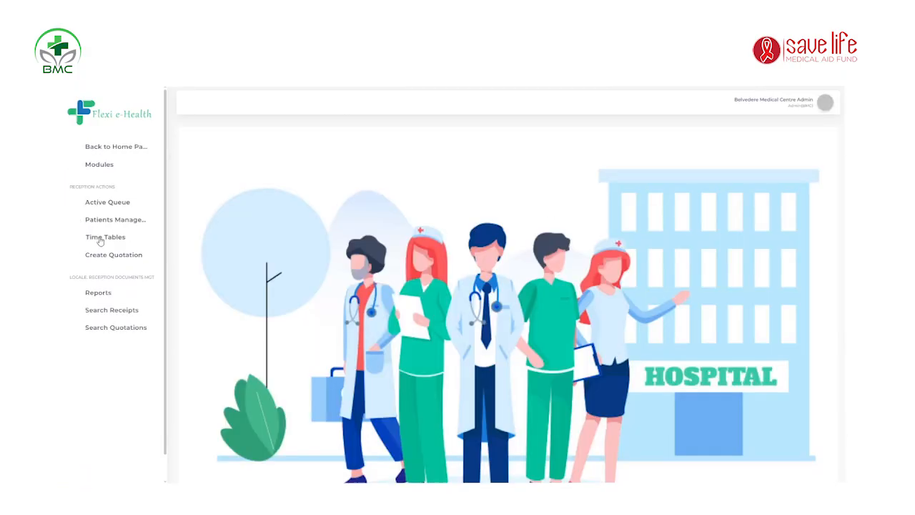
Step: Return via Existing Patients to the lab booking and enter lab reference 1234
left_click(138, 222)
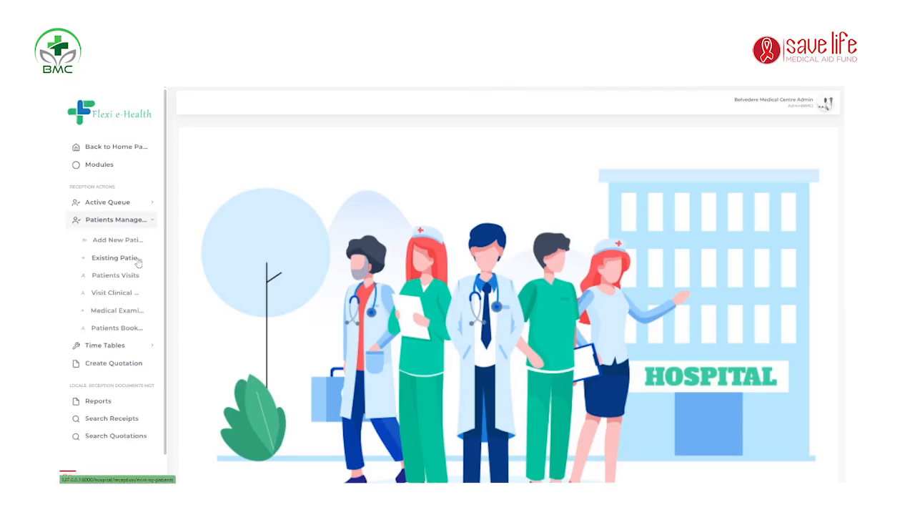
left_click(118, 257)
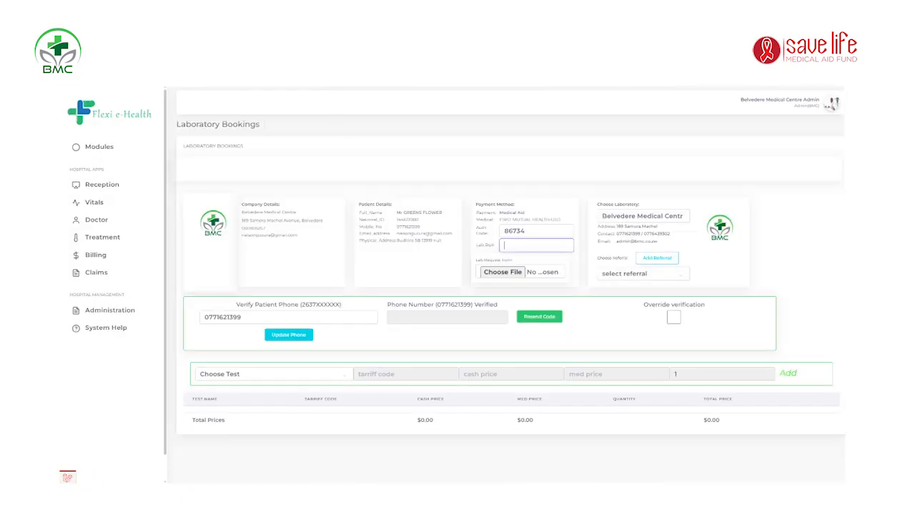
left_click(537, 246)
type("1234")
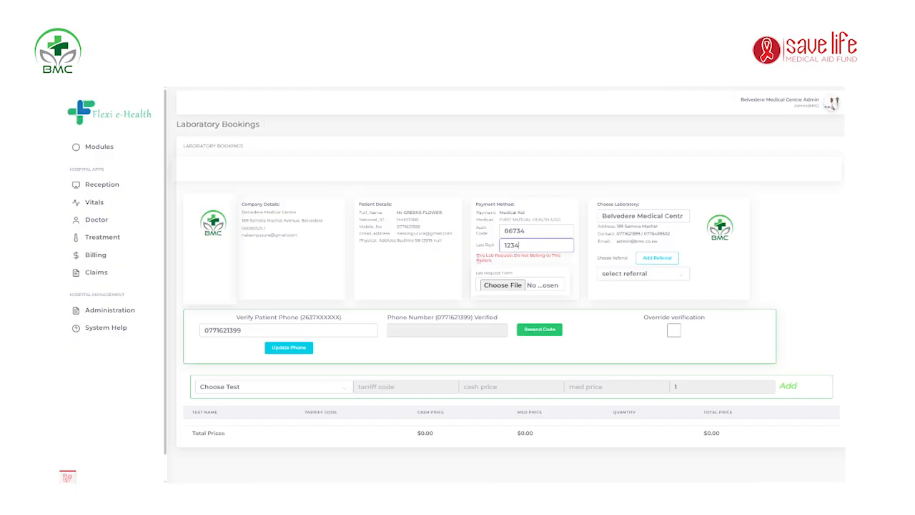
left_click(511, 268)
left_click(521, 245)
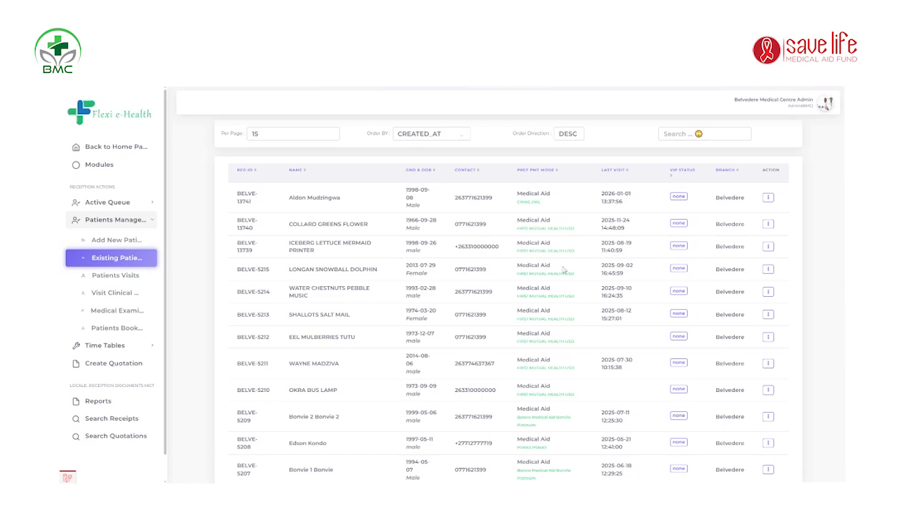
scroll(656, 296, "down", 5)
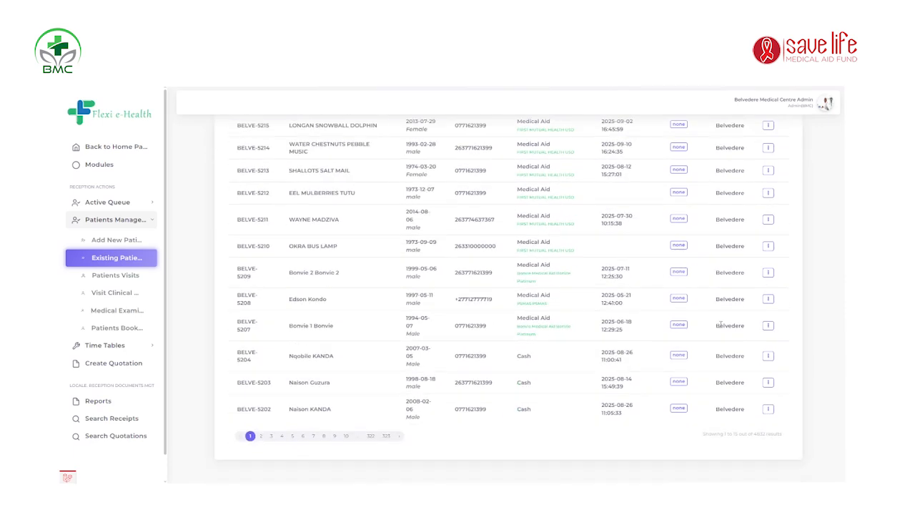
left_click(768, 171)
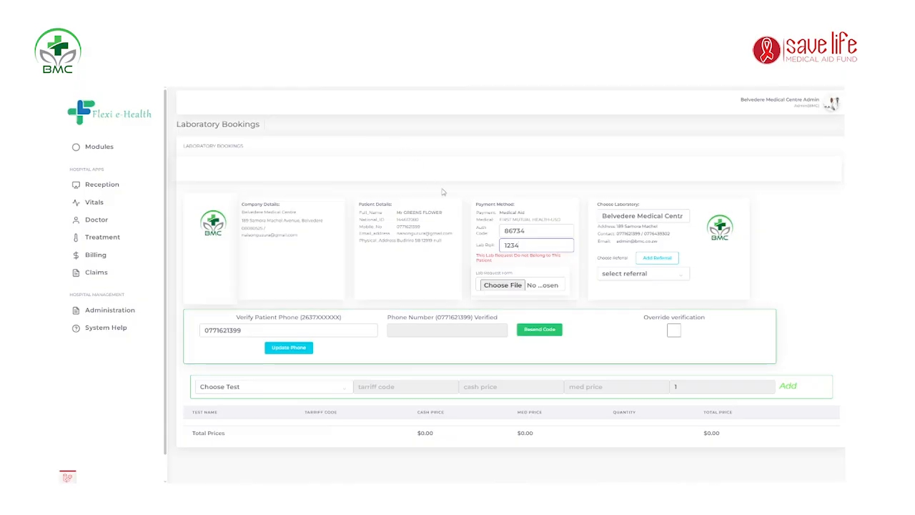
double_click(535, 249)
Step: Delete the lab reference and select Belvedere Medical Centre under Choose Laboratory
key("BackSpace")
left_click(590, 296)
left_click(636, 218)
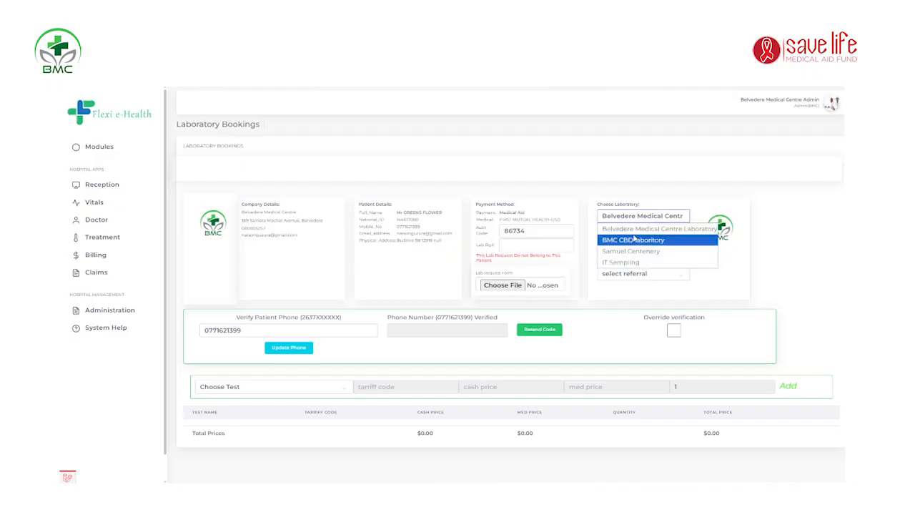
left_click(637, 228)
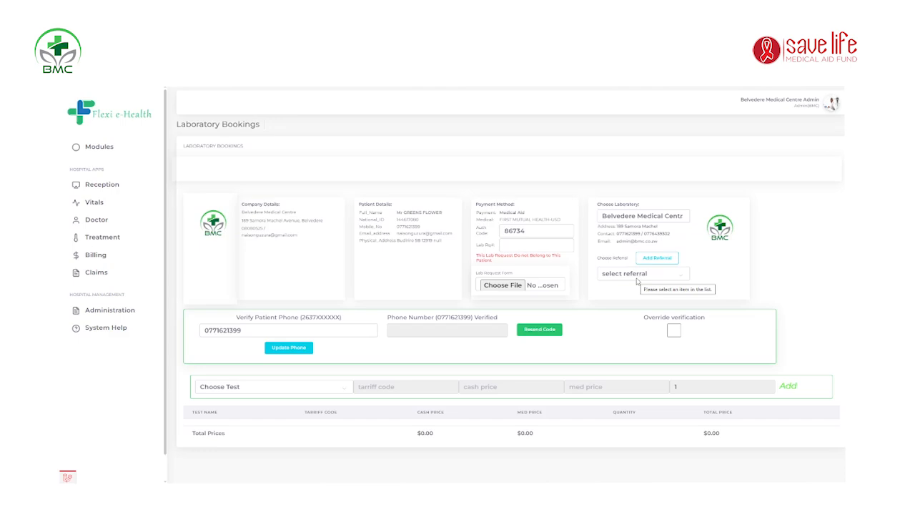
Step: Select Belvedere Medical Centre as the referral and bring up the Add Referral form
left_click(638, 281)
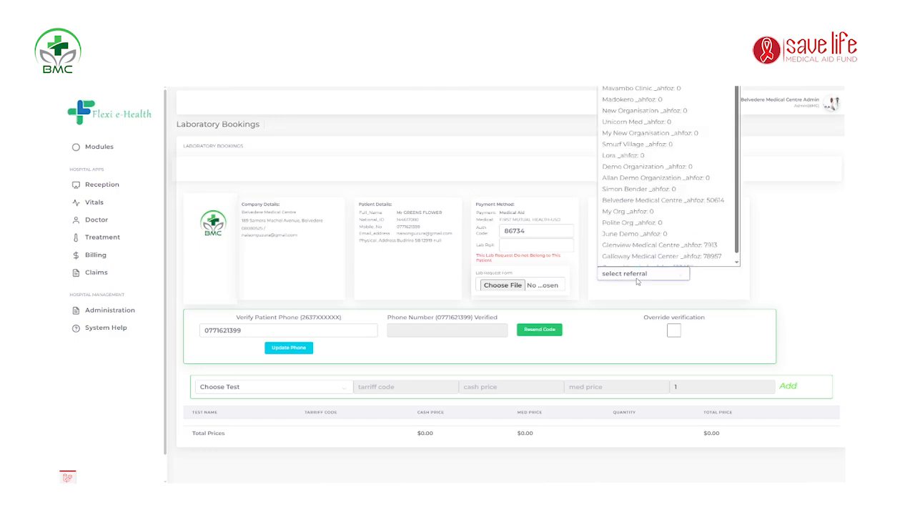
left_click(637, 281)
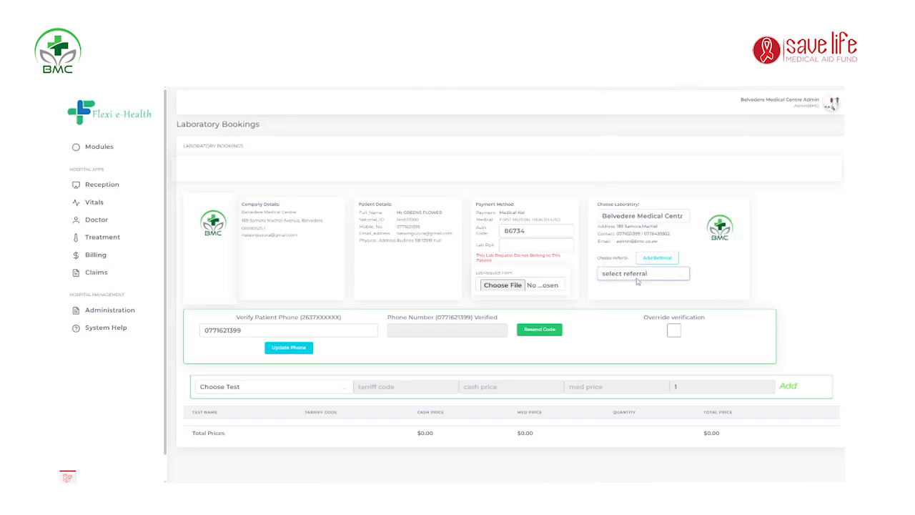
left_click(637, 281)
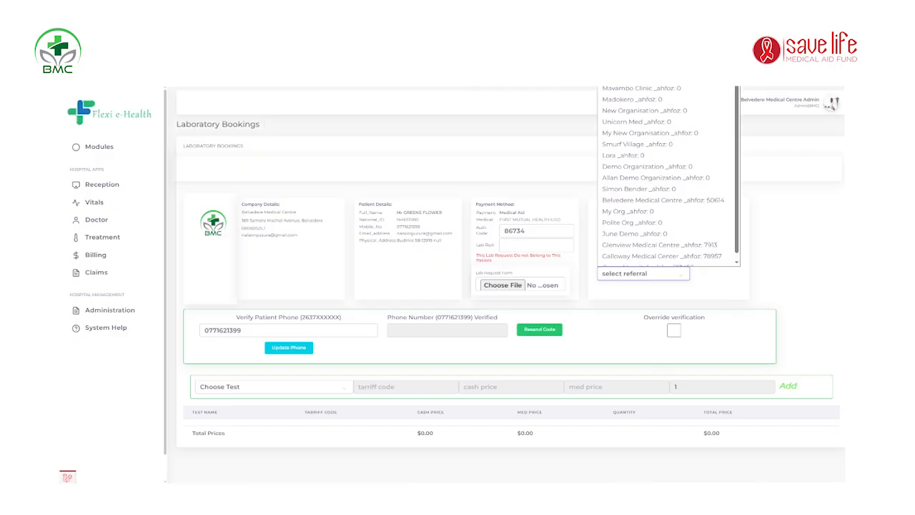
left_click(665, 200)
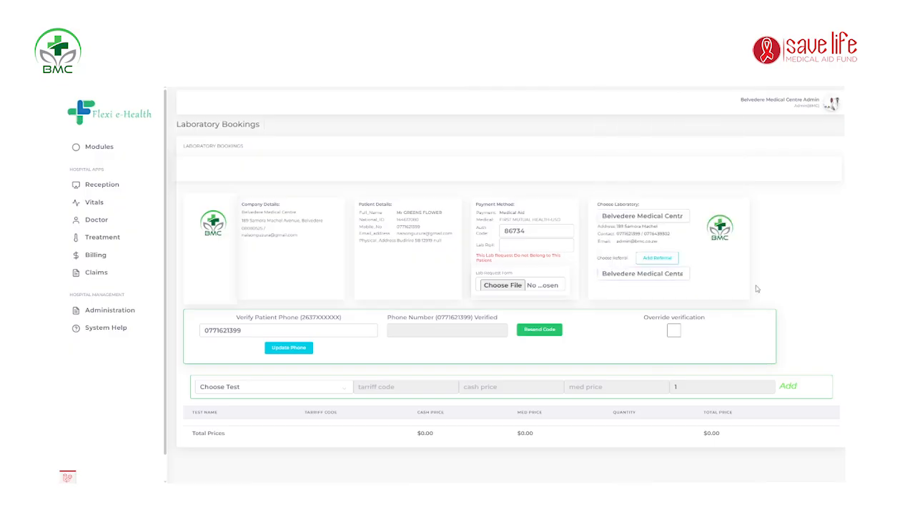
left_click(652, 278)
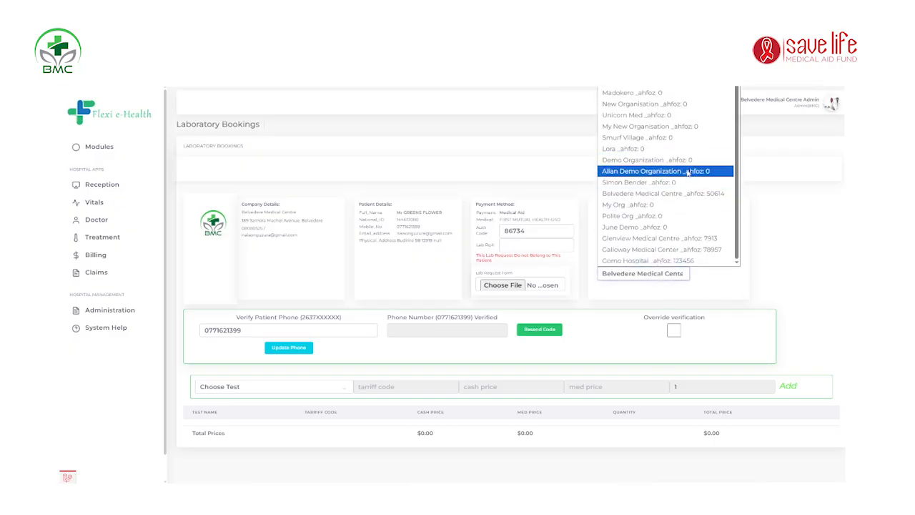
left_click(704, 205)
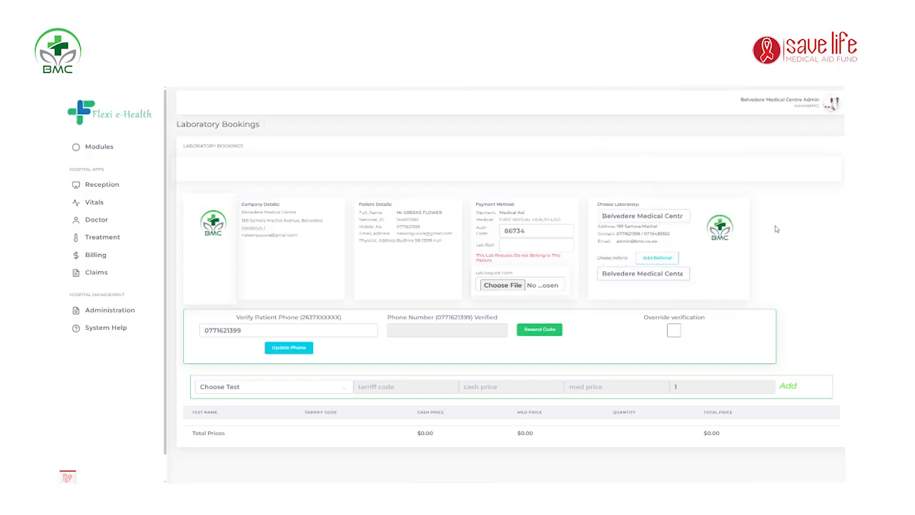
left_click(668, 261)
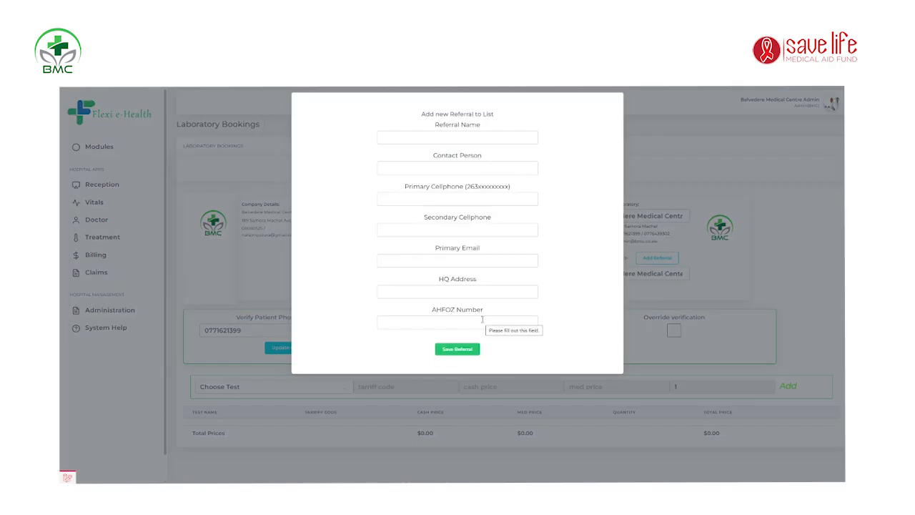
Step: Visit the new-referral AHFOZ, name and primary email fields, then dismiss the form unsaved
left_click(453, 322)
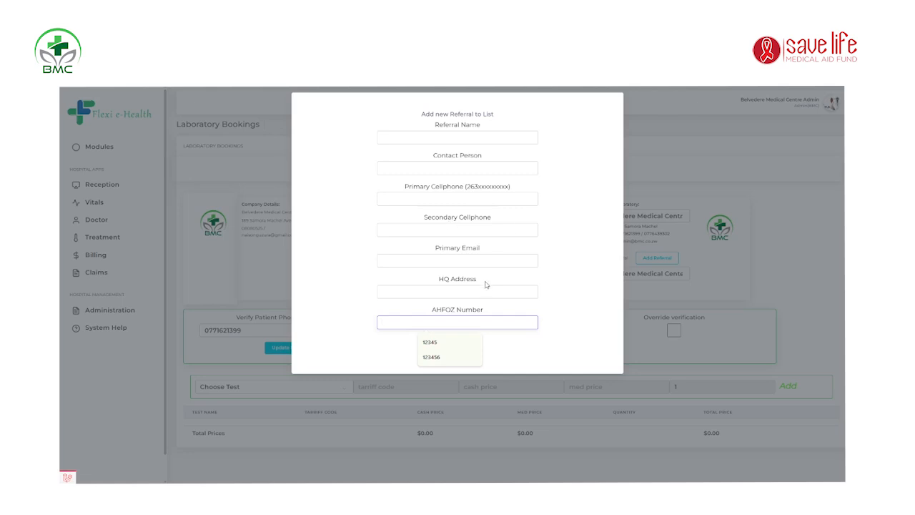
left_click(512, 261)
left_click(512, 252)
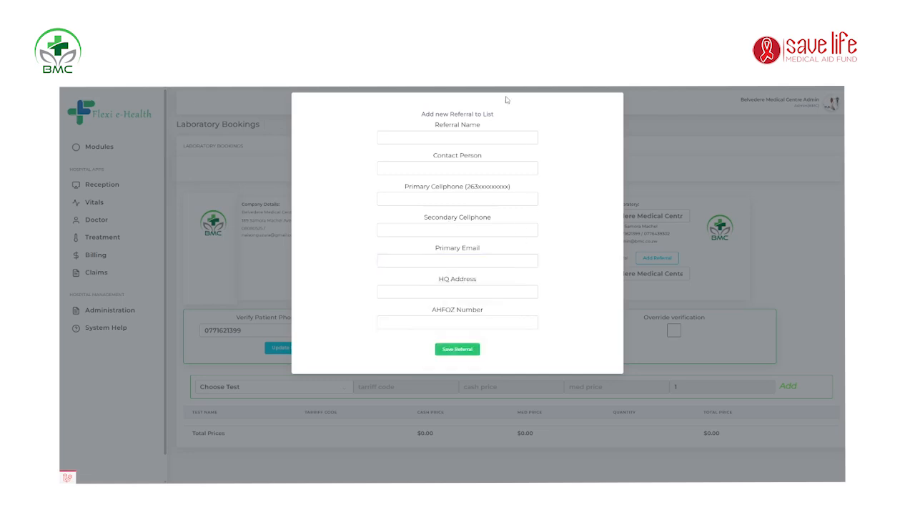
left_click(495, 139)
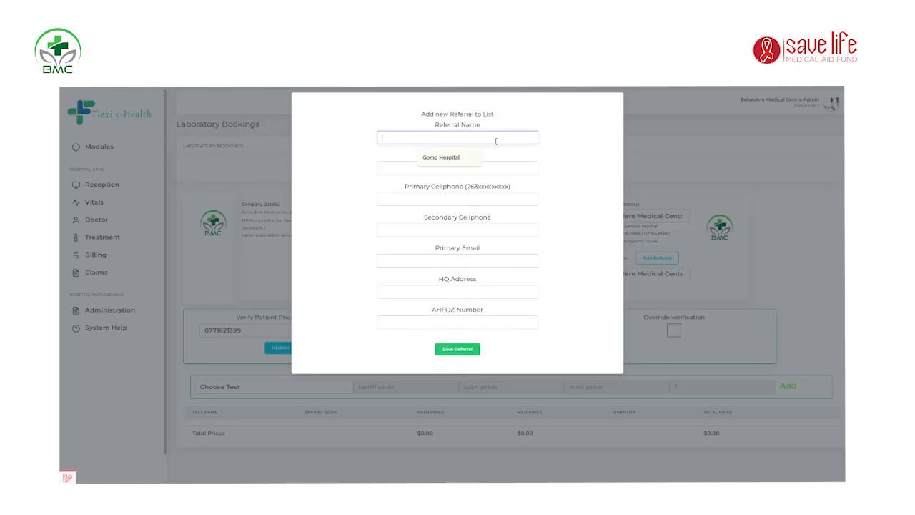
left_click(469, 260)
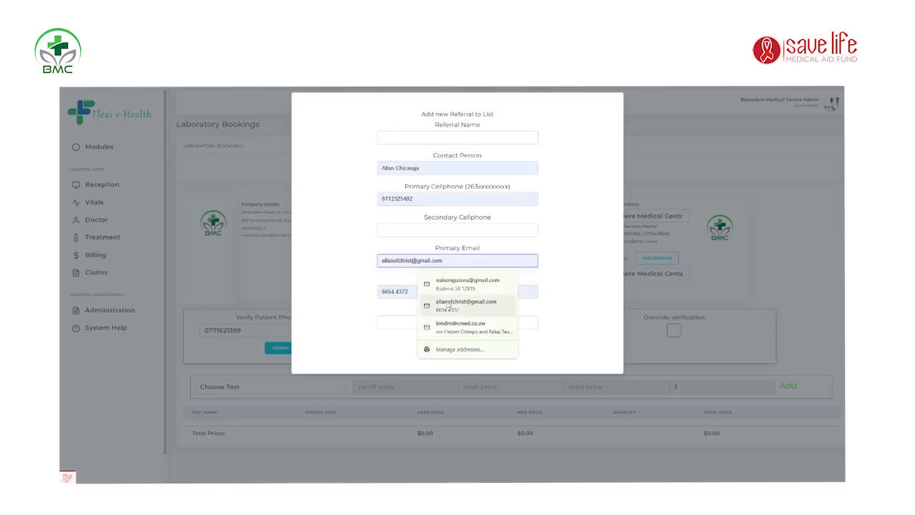
left_click(383, 322)
left_click(474, 256)
left_click(548, 247)
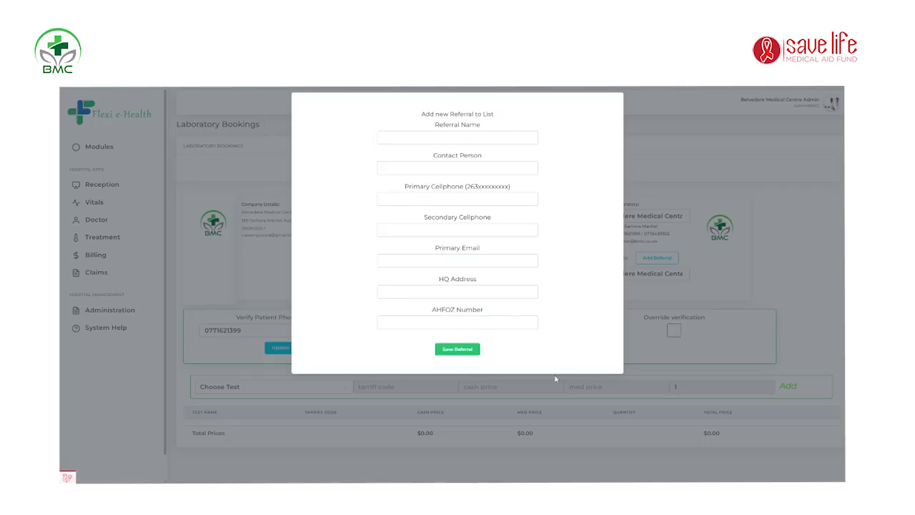
left_click(685, 173)
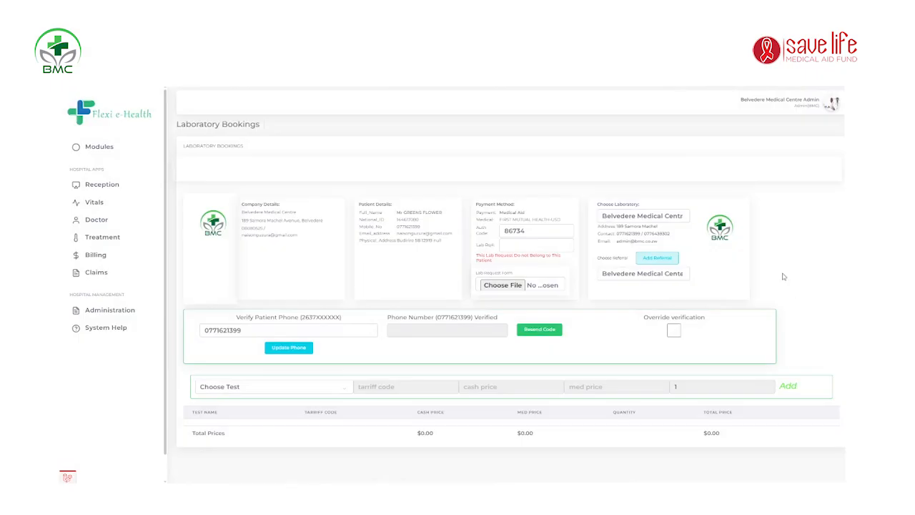
left_click(784, 276)
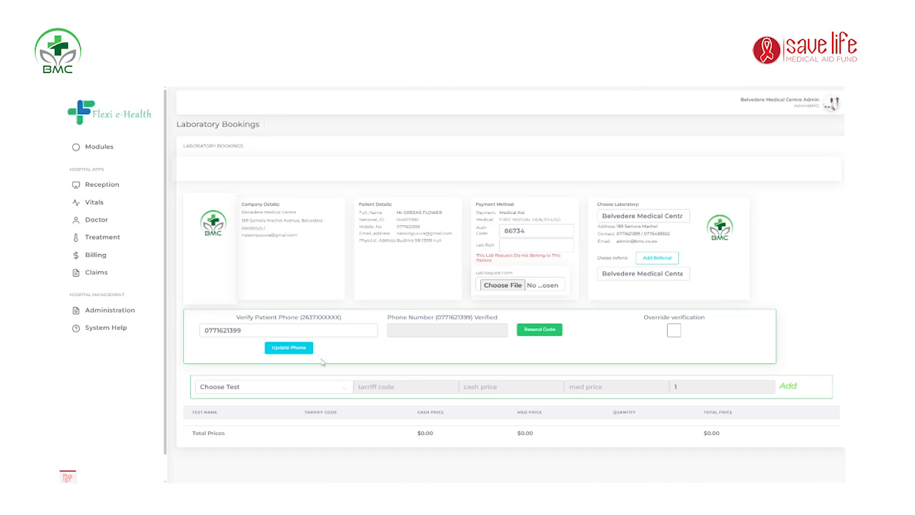
Step: Replace the verification phone number's leading 0 with 263 and save it via Update Phone
left_click(250, 328)
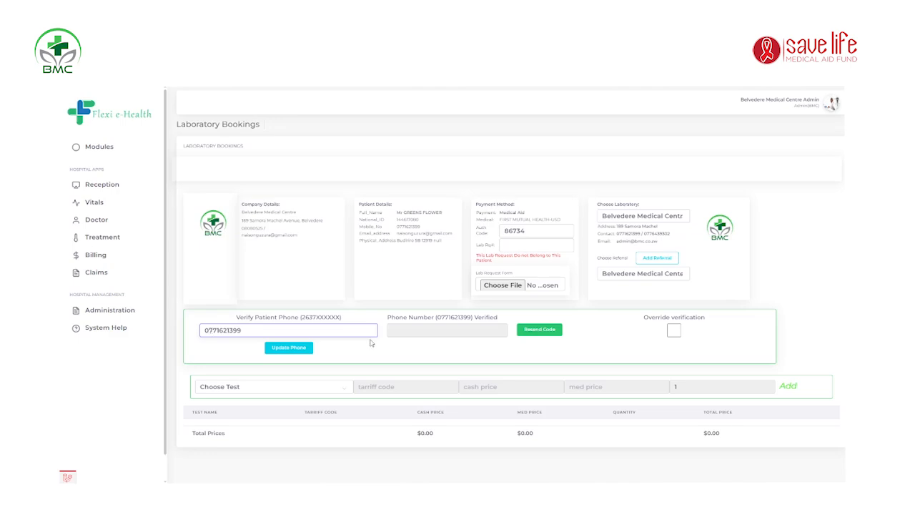
left_click(398, 333)
left_click(370, 330)
key("BackSpace")
type("263")
left_click(304, 348)
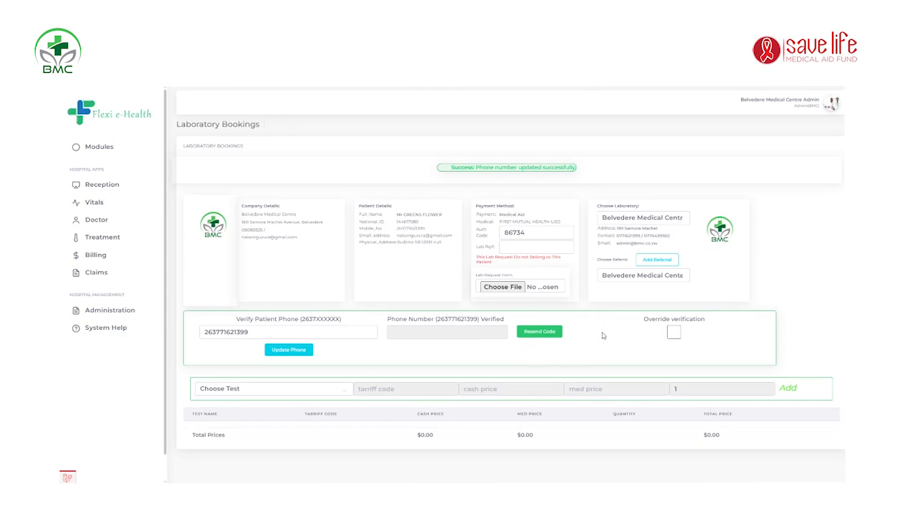
left_click(460, 333)
Step: Add the Viral Load test to the booking for $85.00, then pick HCV as the next test
left_click(583, 325)
left_click(268, 393)
left_click(261, 353)
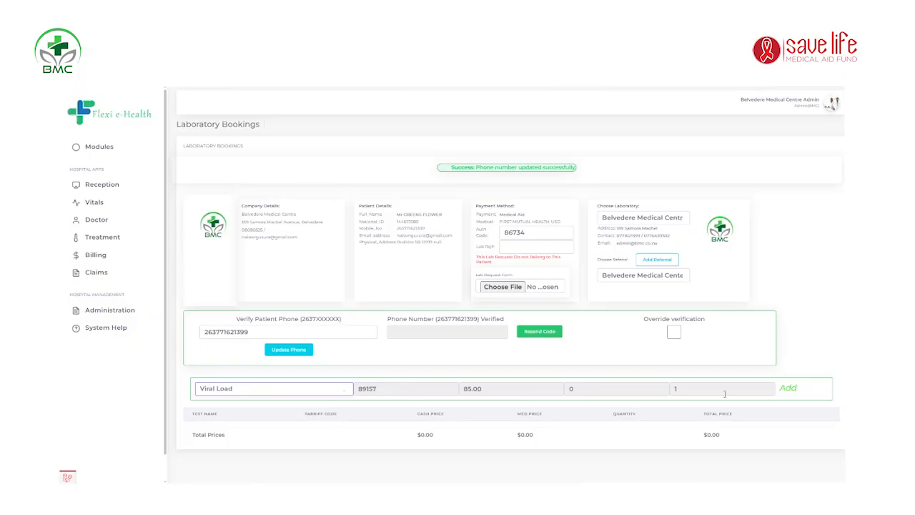
left_click(794, 390)
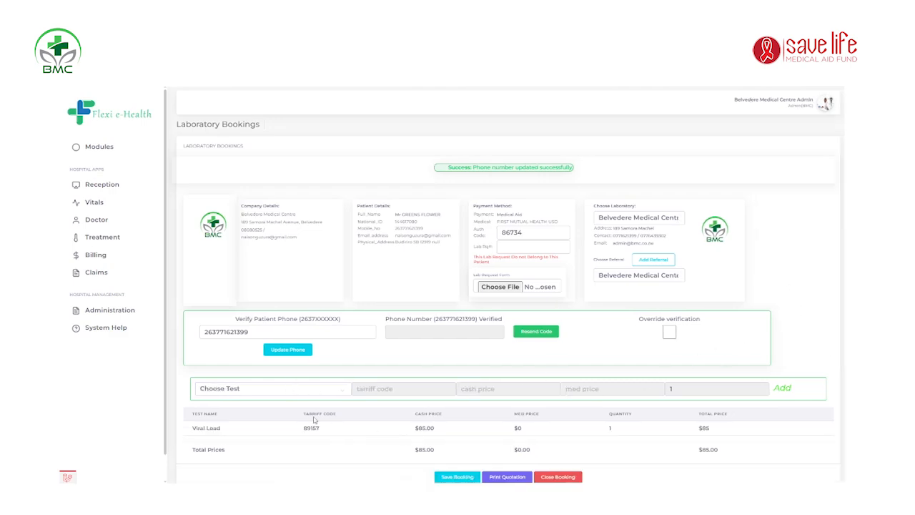
left_click(301, 393)
left_click(346, 373)
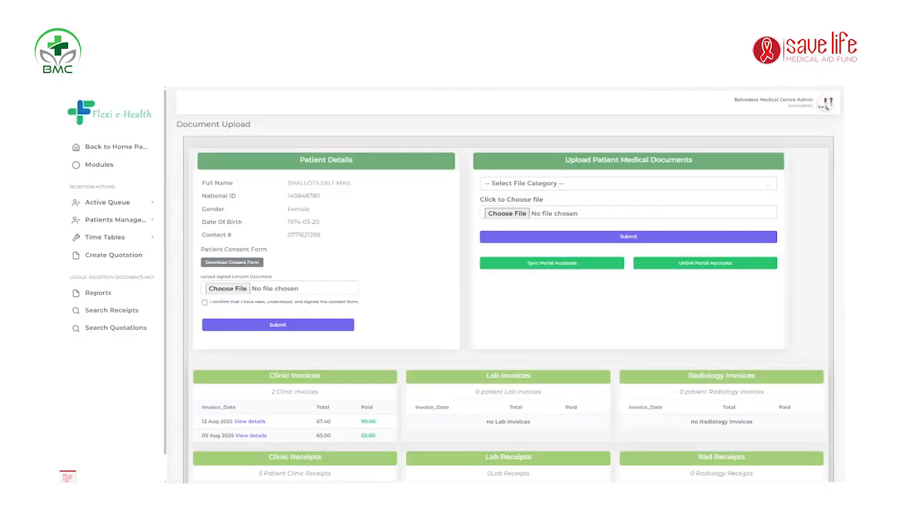
Step: Scroll through the Document Upload page sections to review the patient's records
scroll(367, 306, "down", 5)
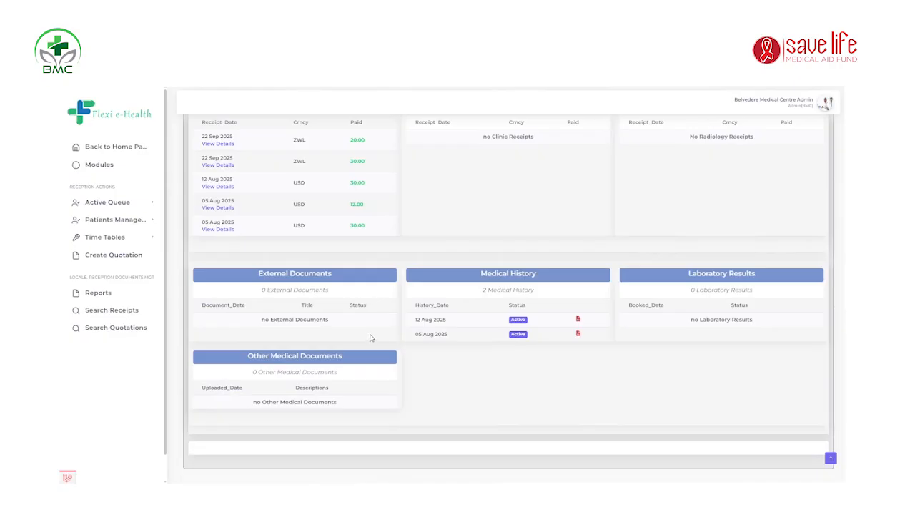
scroll(509, 298, "up", 2)
scroll(509, 298, "down", 2)
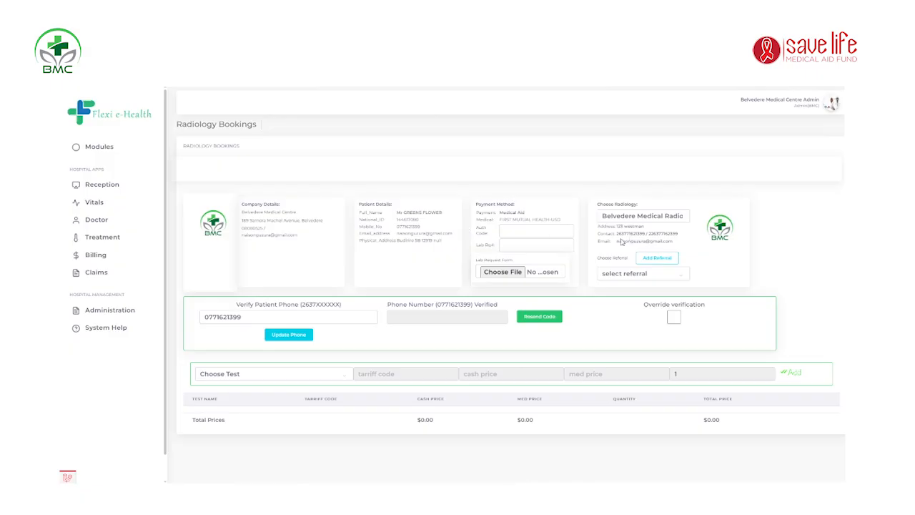
left_click(511, 233)
left_click(525, 247)
left_click(330, 374)
left_click(334, 370)
left_click(334, 372)
Step: Close the test list without choosing, touch the Lab Ref field, then switch to the Claim Form window
left_click(337, 375)
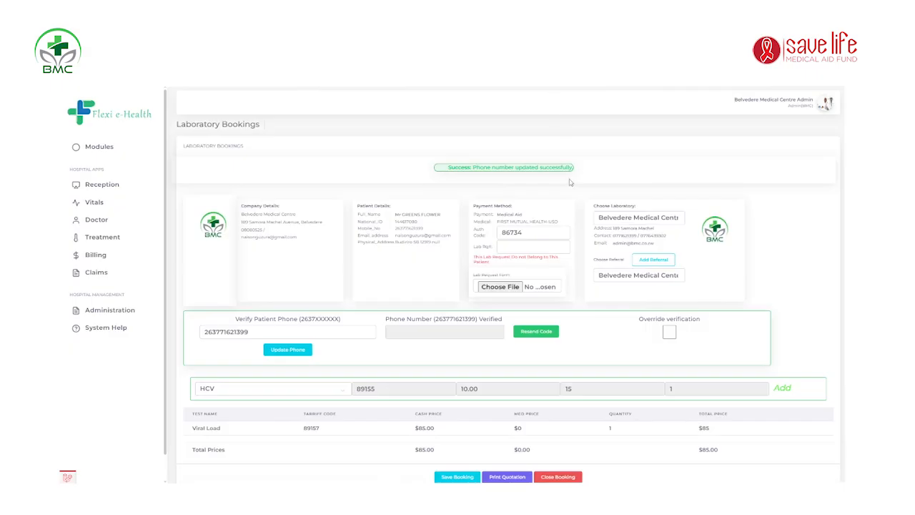
left_click(533, 246)
left_click(441, 124)
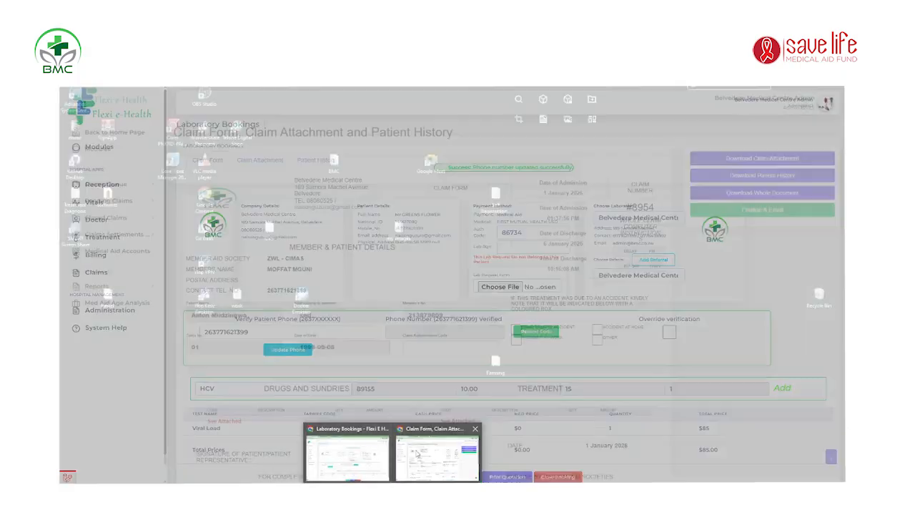
left_click(425, 452)
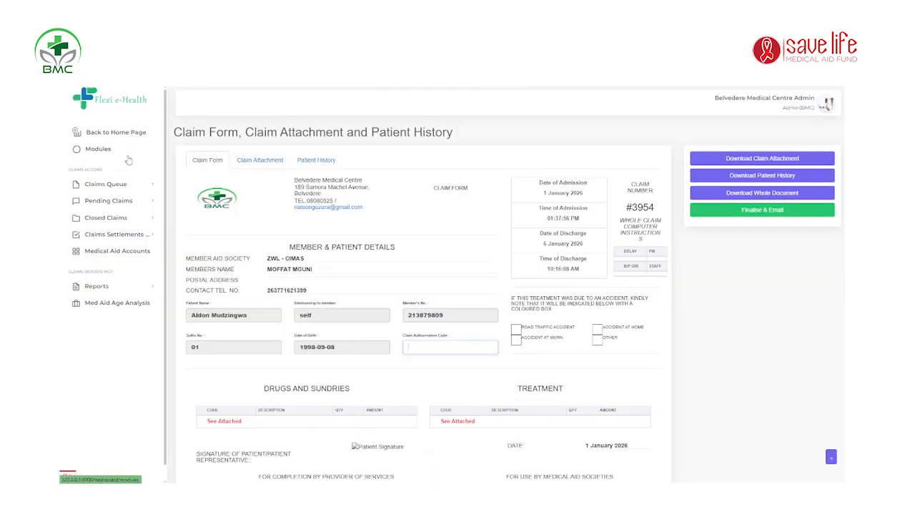
Step: Expand Claims Queue, collapse and re-expand the sidebar, and open the Clinic Claims queue
left_click(121, 186)
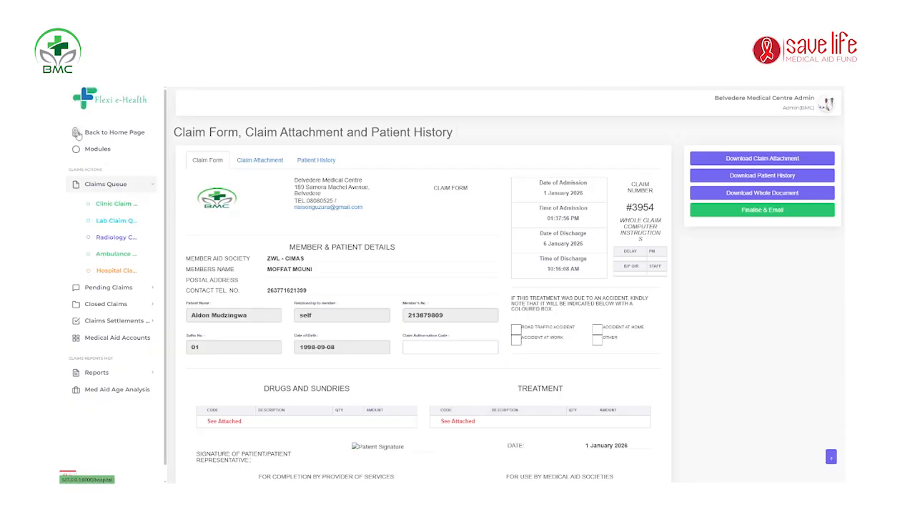
left_click(106, 151)
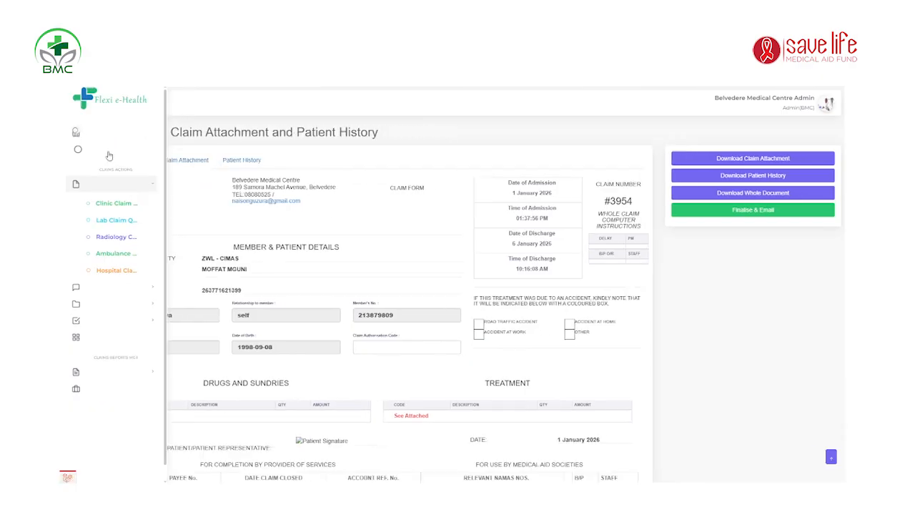
left_click(75, 134)
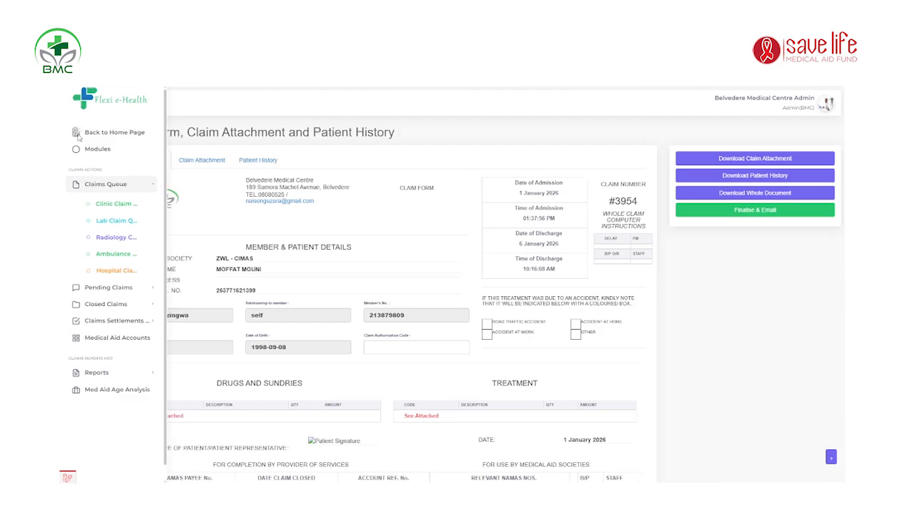
left_click(128, 209)
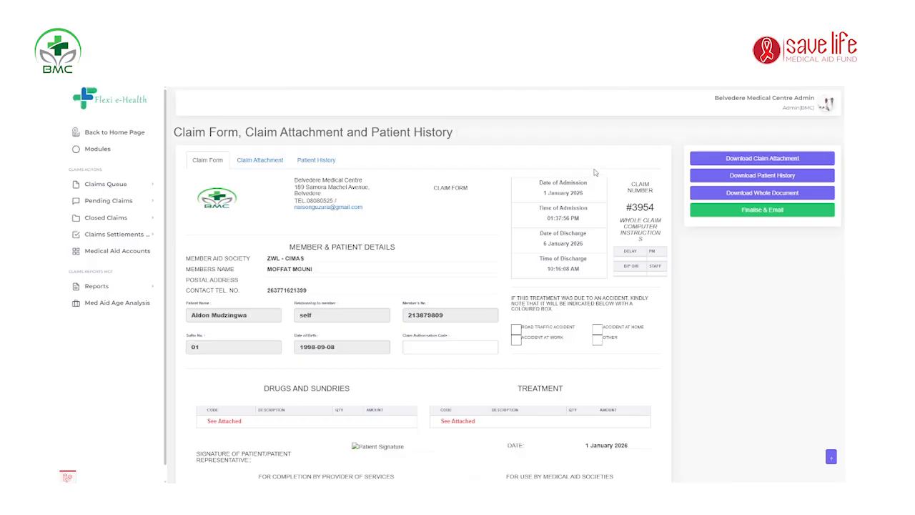
scroll(596, 175, "down", 3)
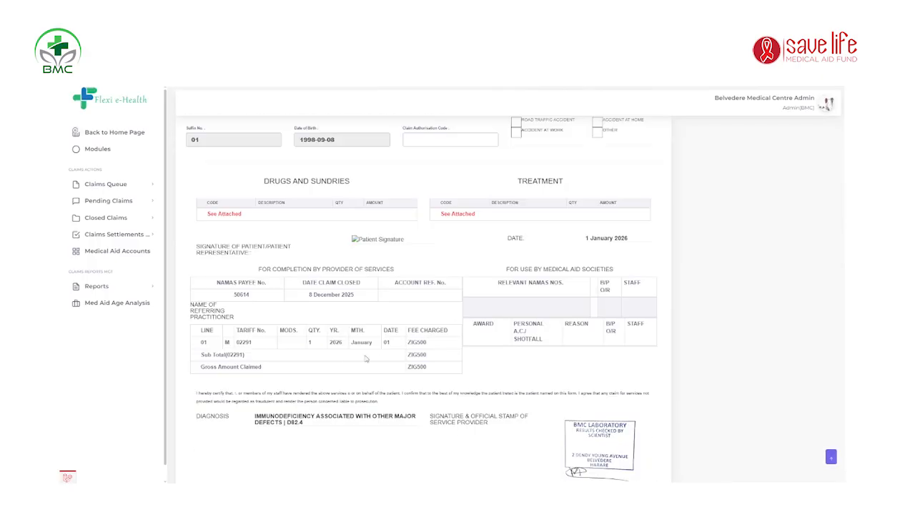
scroll(335, 345, "up", 3)
scroll(333, 339, "down", 4)
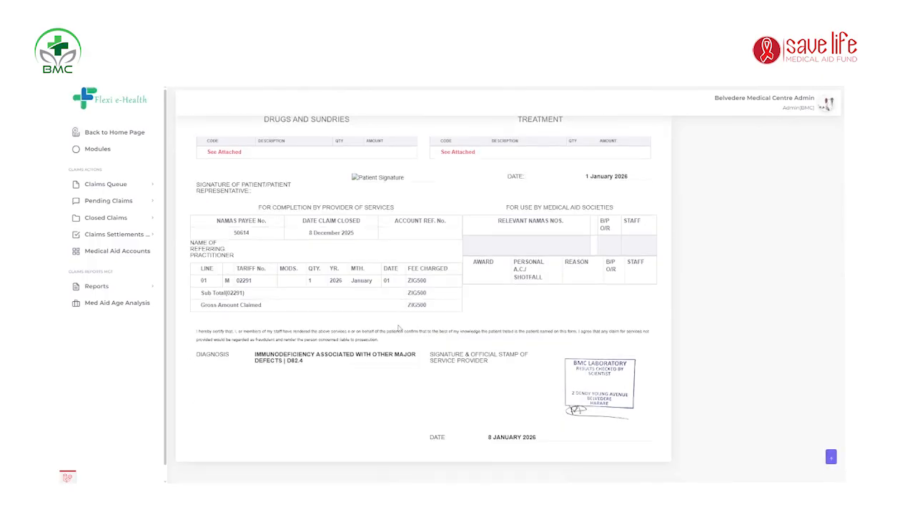
scroll(434, 293, "up", 4)
scroll(465, 283, "down", 4)
scroll(436, 292, "up", 4)
left_click(279, 163)
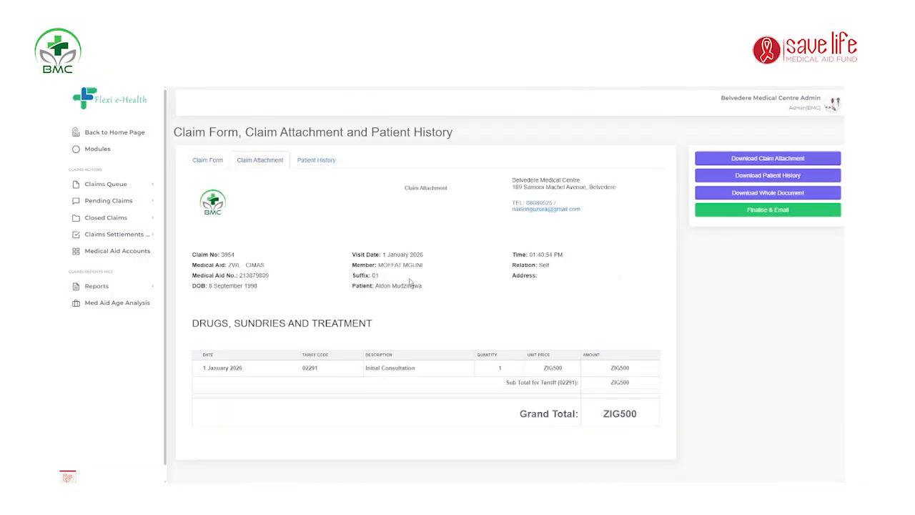
left_click(321, 158)
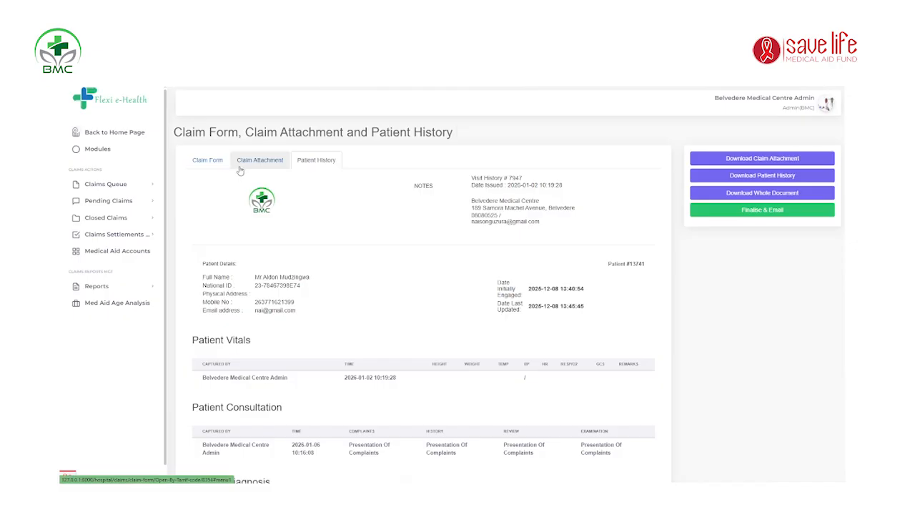
Step: Return to the claim form and leave the Claim Authorisation Code field empty
left_click(213, 159)
scroll(500, 256, "down", 5)
scroll(493, 279, "up", 5)
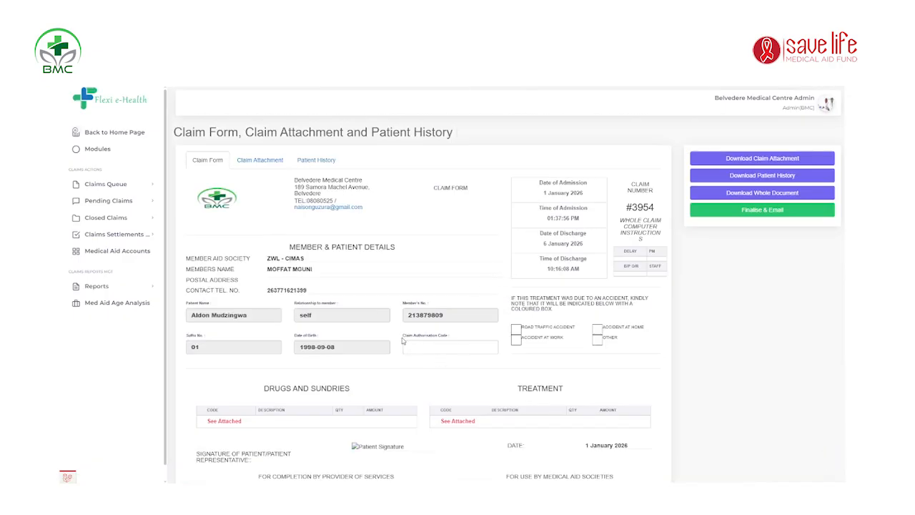
mouse_move(403, 335)
left_mouse_down()
mouse_move(461, 334)
mouse_move(392, 336)
left_mouse_up()
left_click(474, 341)
left_click(458, 339)
left_click(451, 344)
left_click(477, 332)
left_click(766, 216)
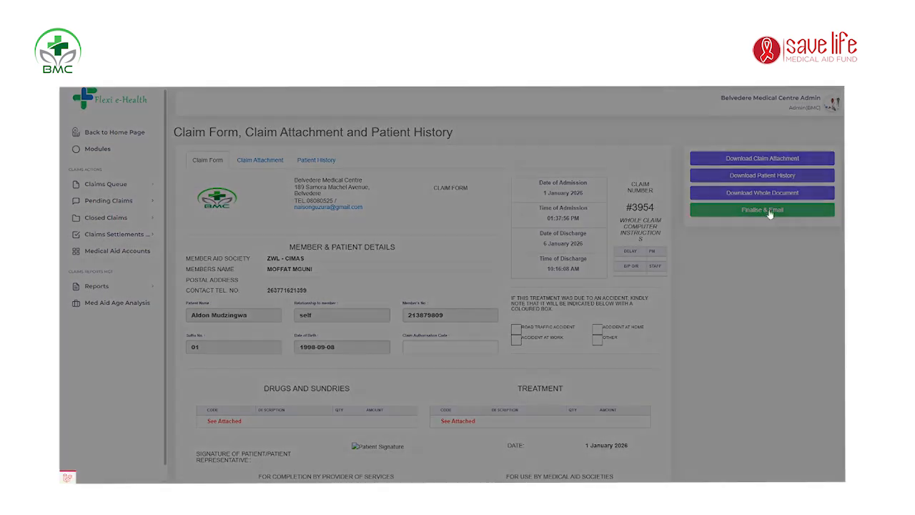
left_click(814, 142)
left_click(814, 144)
left_click(791, 138)
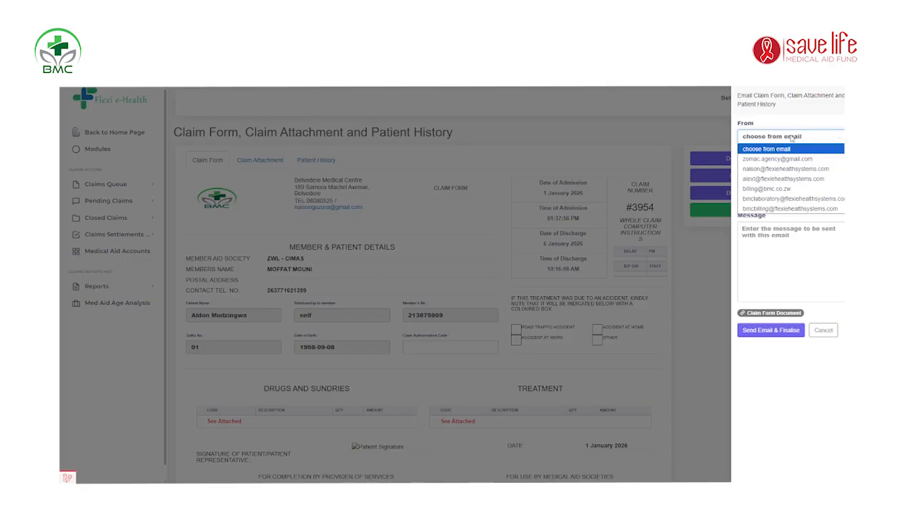
left_click(789, 210)
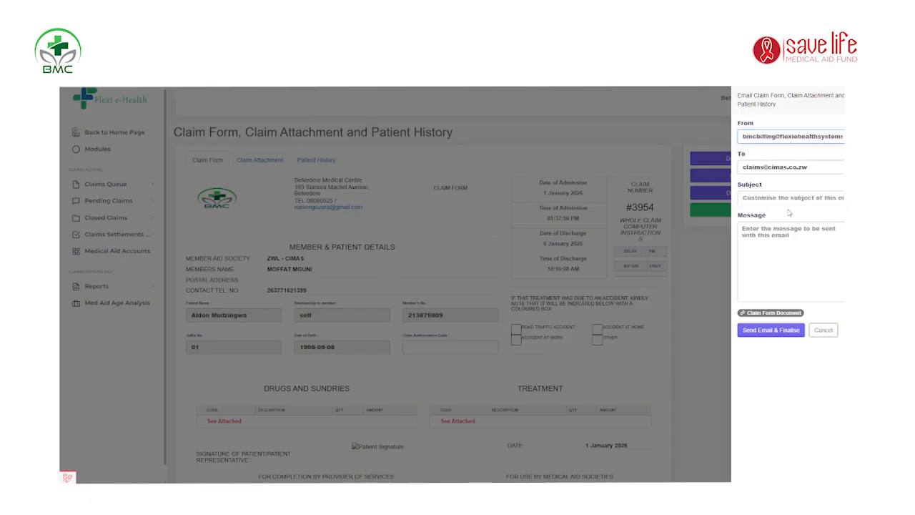
left_click(798, 167)
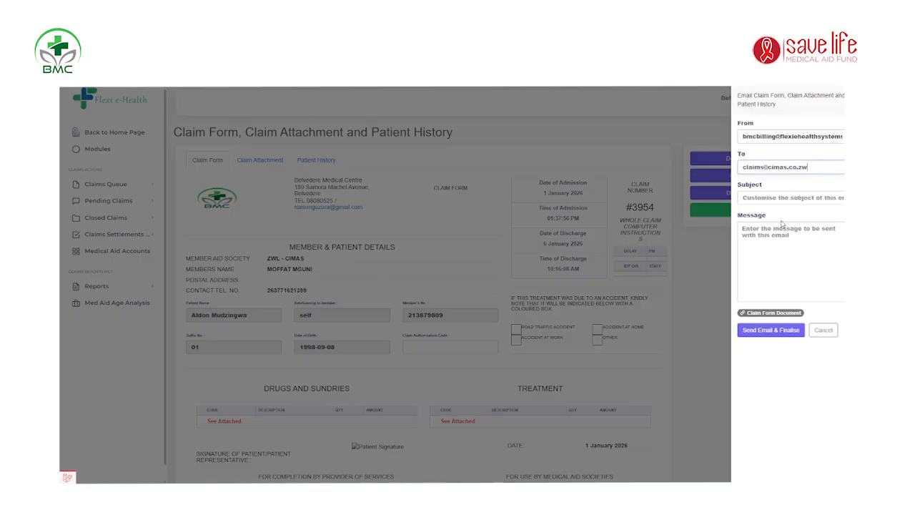
left_click(776, 203)
left_click(751, 246)
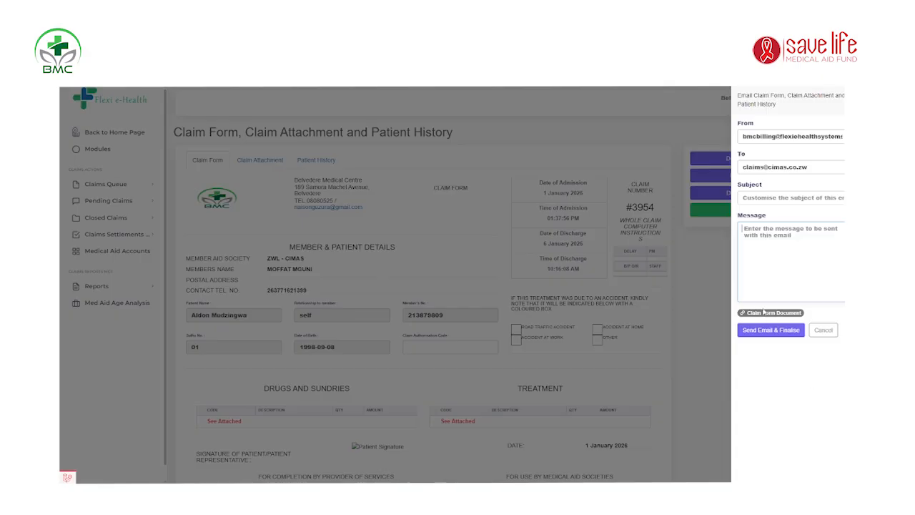
left_click(721, 299)
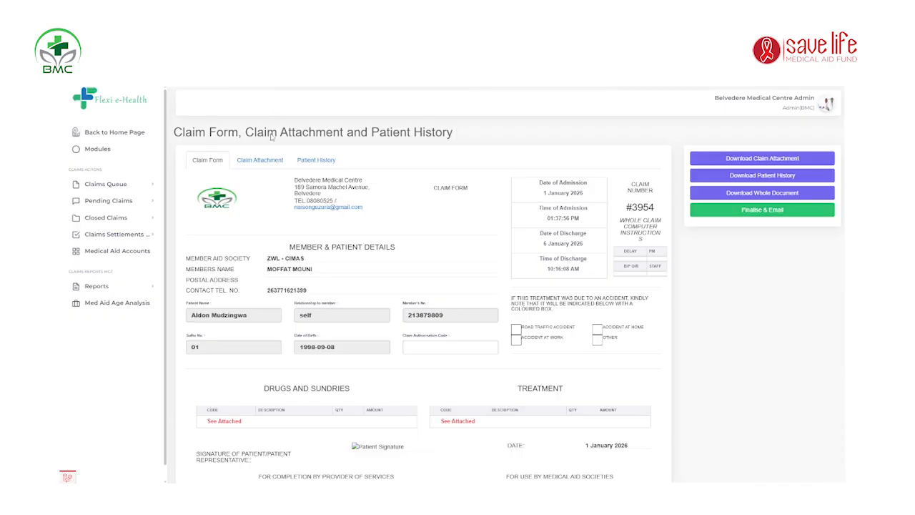
Step: Expand Claims Queue in the sidebar and open the Lab Claims Queue
left_click(106, 184)
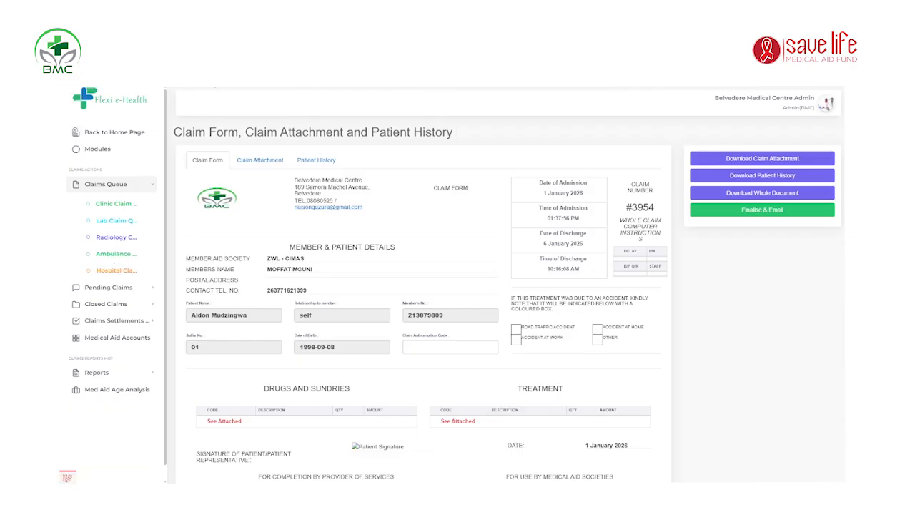
left_click(214, 87)
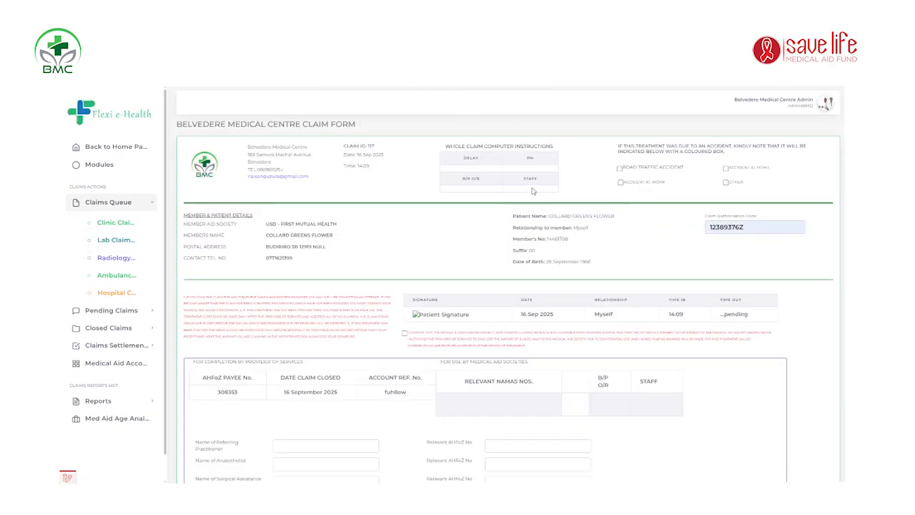
Step: Check the claim authorisation code value without changing it
left_click(767, 229)
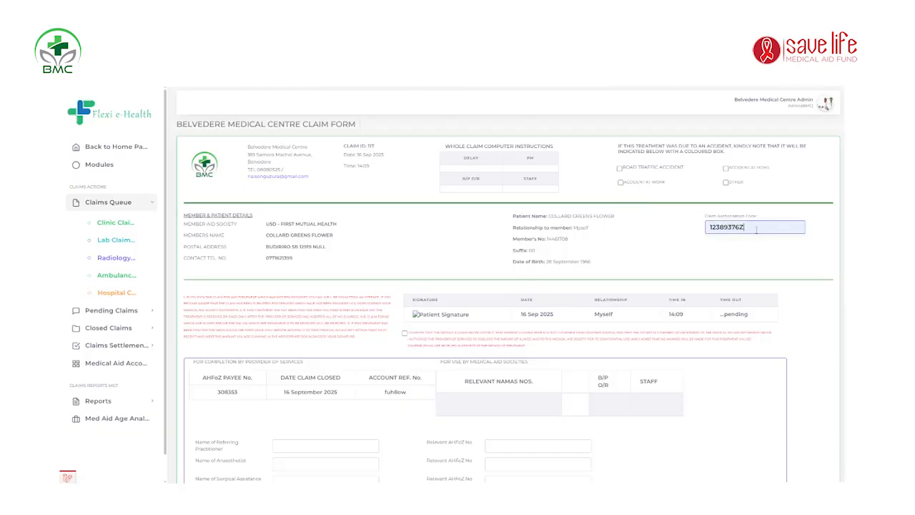
left_click_drag(744, 230, 710, 229)
left_click(745, 225)
left_click(710, 228)
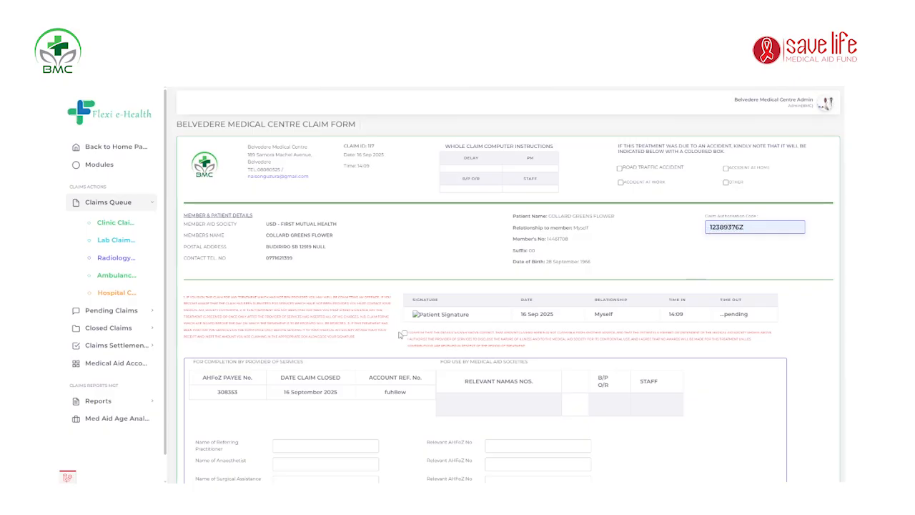
Step: Pick the referring practitioner from the autocomplete suggestions and check their AHFoZ number
scroll(401, 336, "down", 1)
scroll(363, 300, "down", 2)
left_click(363, 252)
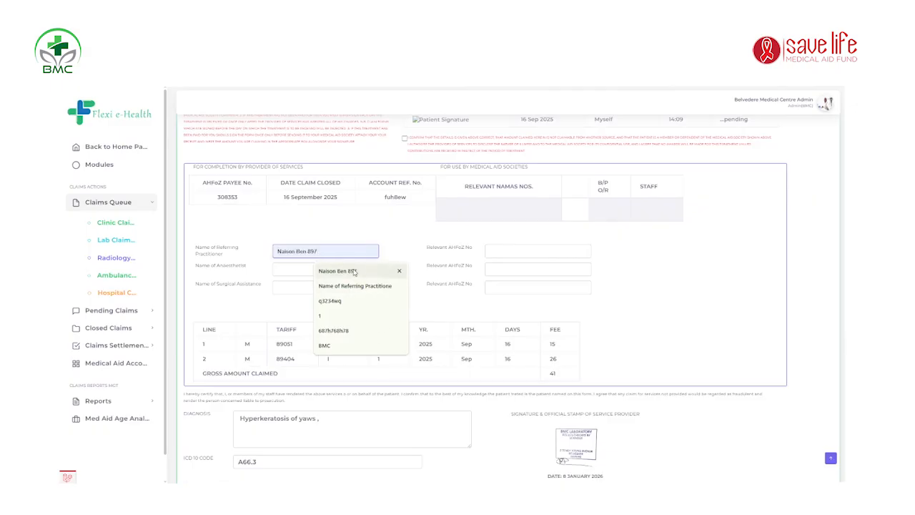
left_click(343, 271)
left_click(566, 252)
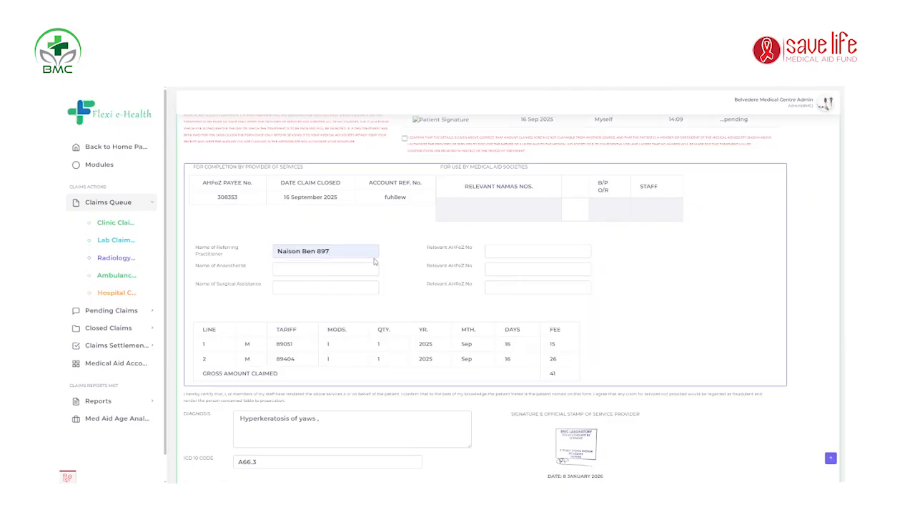
Step: Review the Diagnosis text and the ICD 10 code
scroll(422, 286, "down", 3)
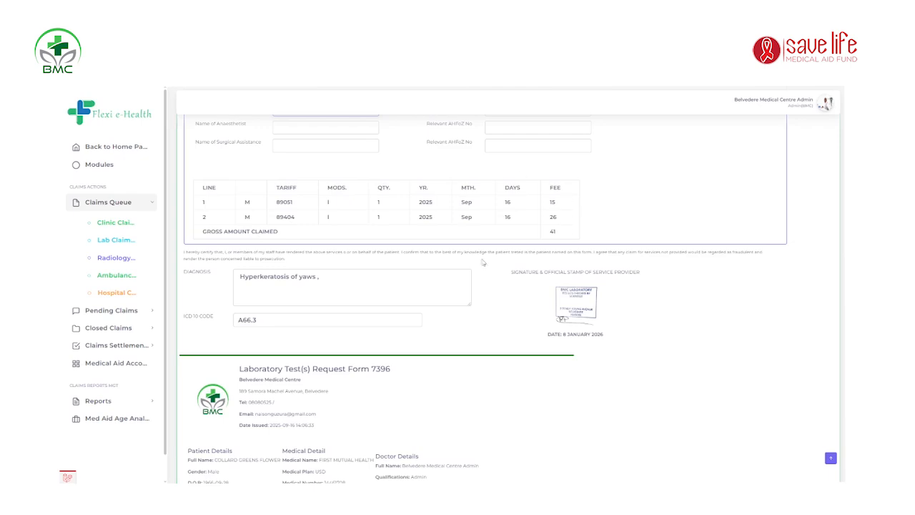
left_click(349, 279)
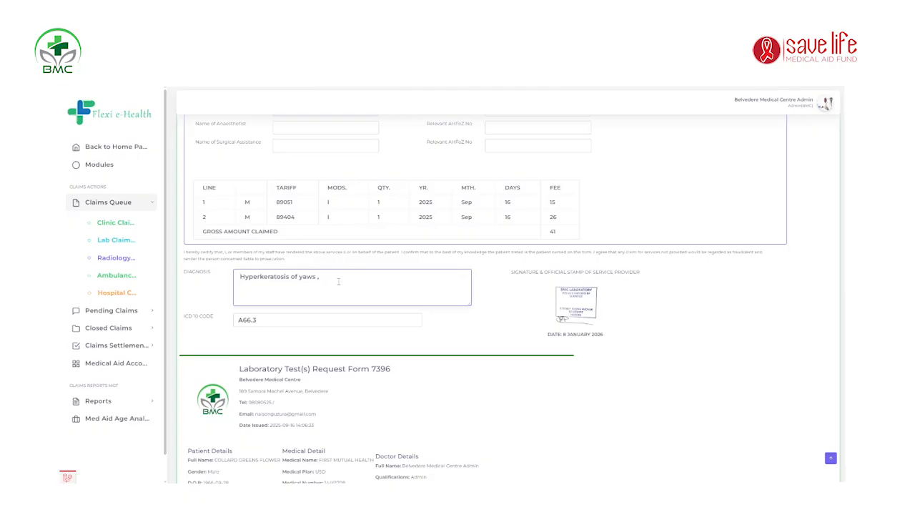
left_click(275, 322)
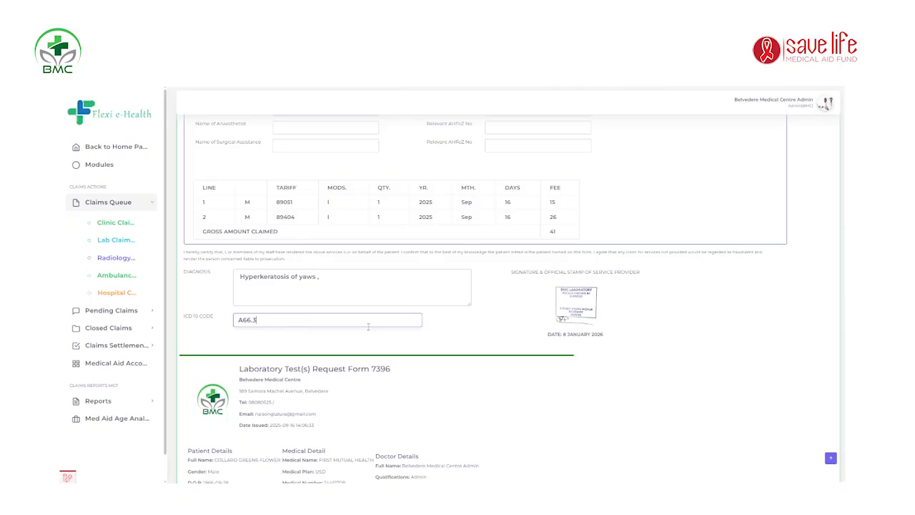
Step: Select the Email Claim Option so the fbc lab claim is emailed rather than downloaded
scroll(466, 306, "down", 5)
scroll(467, 306, "up", 3)
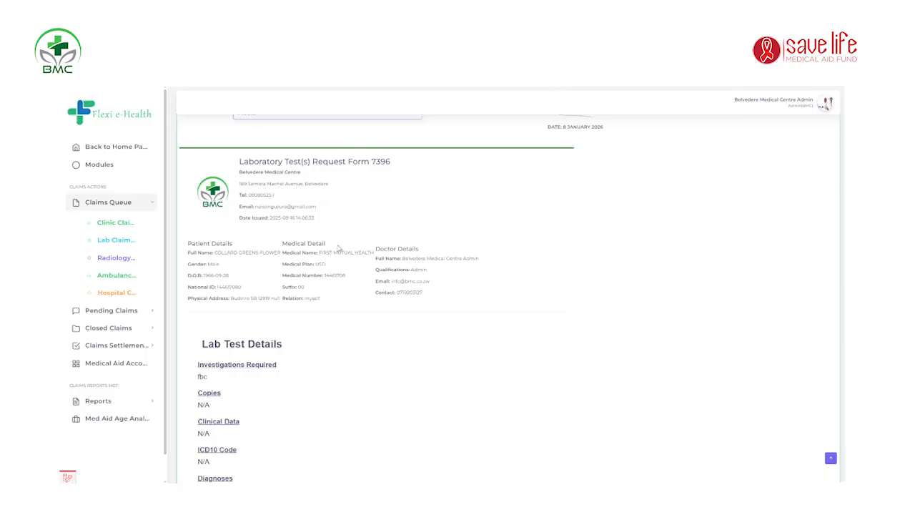
scroll(314, 236, "down", 3)
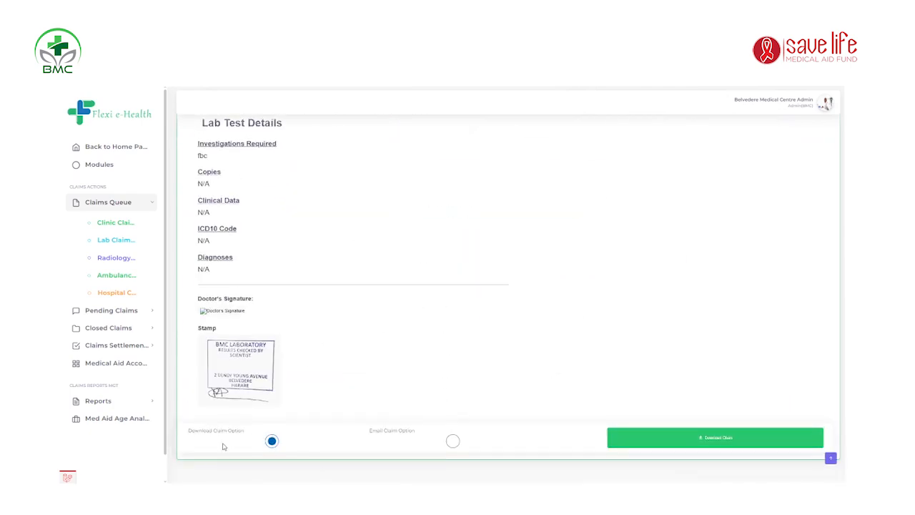
left_click(713, 443)
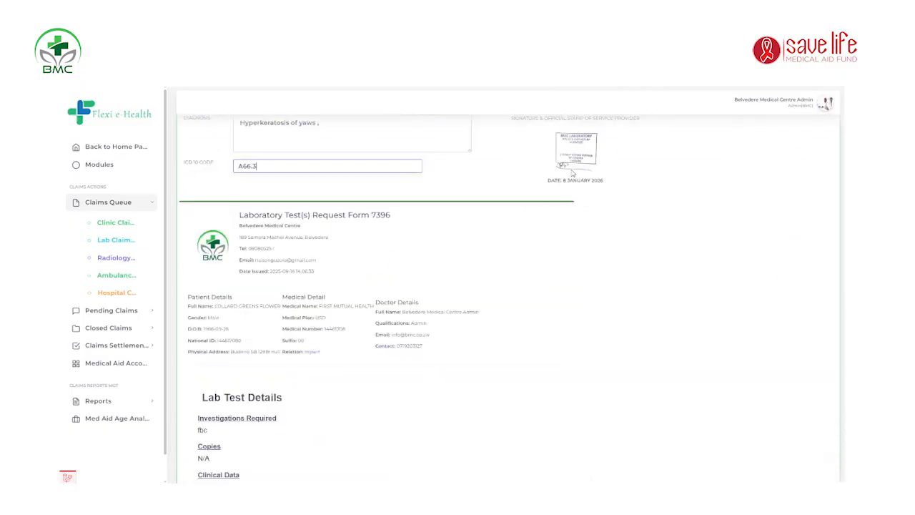
left_click(452, 442)
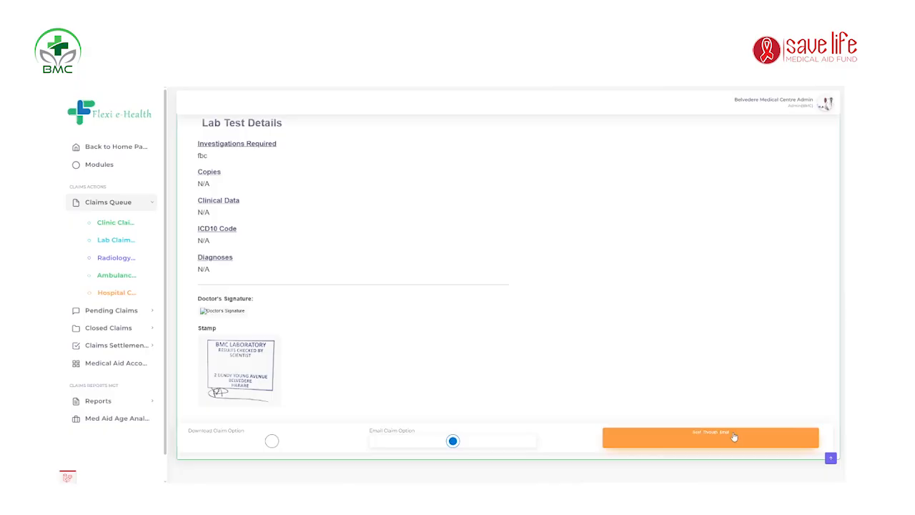
Step: Open the claim's email form, choose the billing sender address, step through the fields, and close it unsent
left_click(734, 436)
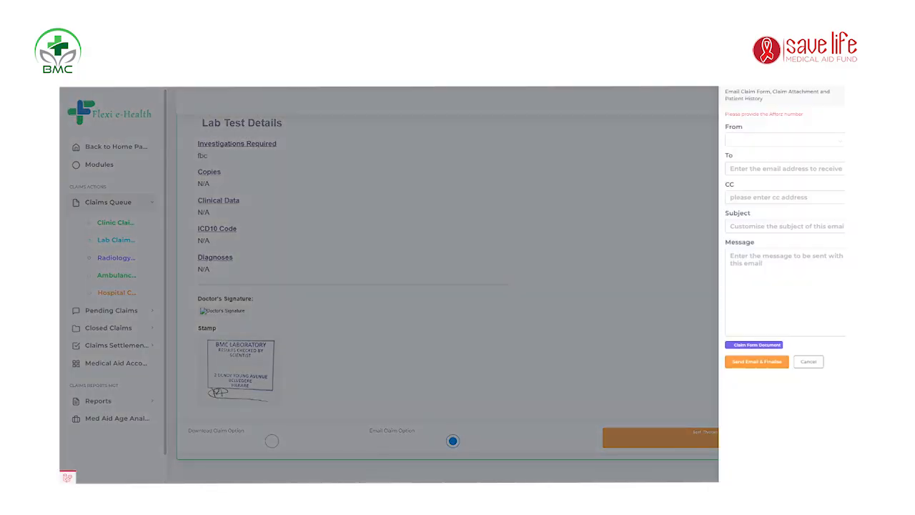
left_click(841, 142)
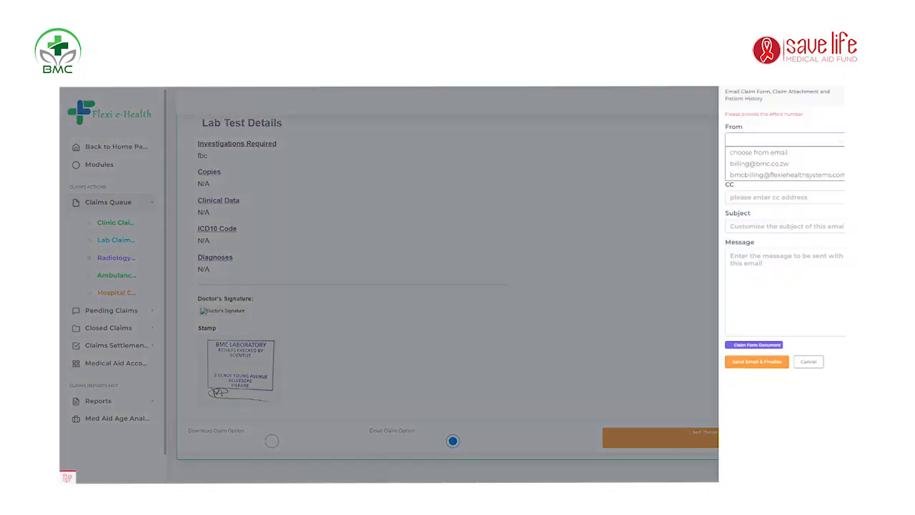
left_click(815, 176)
left_click(803, 166)
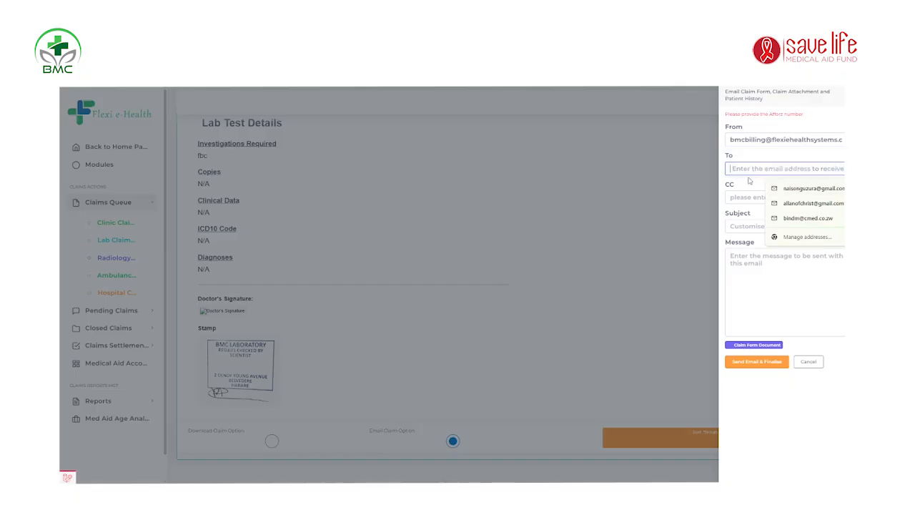
left_click(748, 162)
left_click(750, 195)
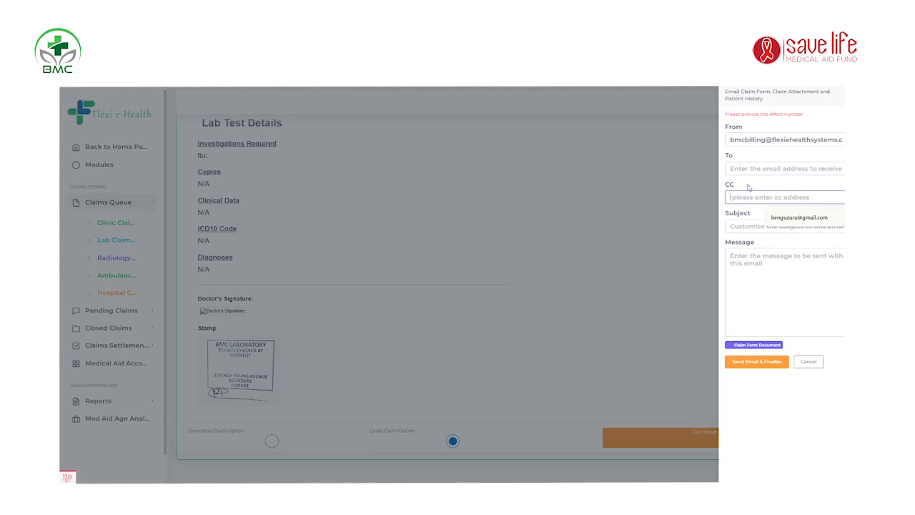
left_click(752, 222)
left_click(750, 250)
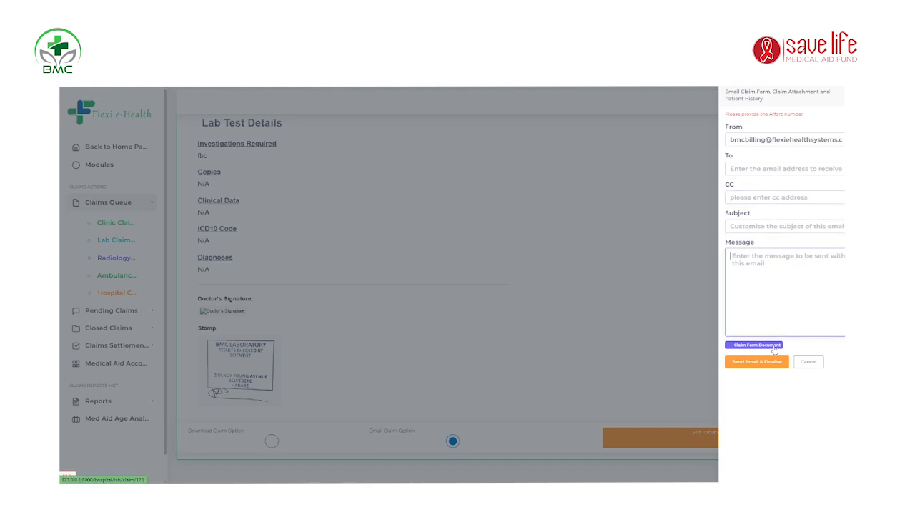
left_click(588, 201)
scroll(417, 228, "up", 10)
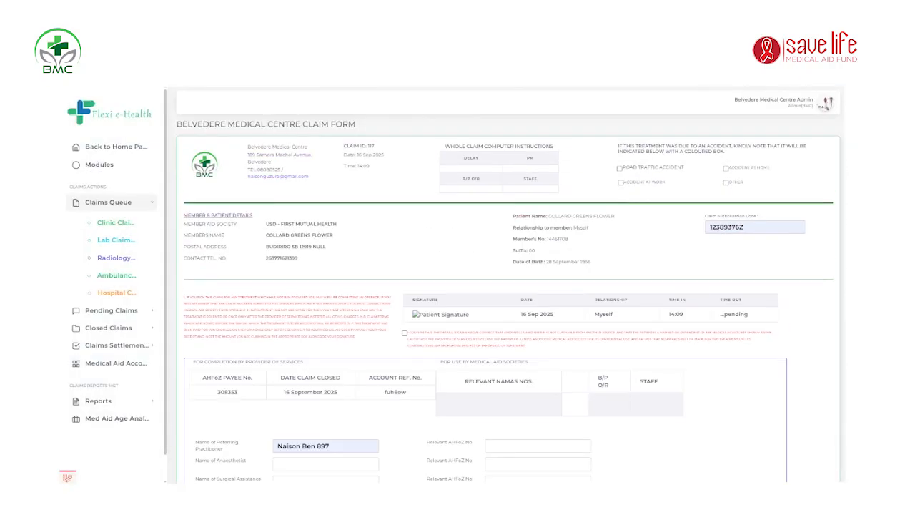